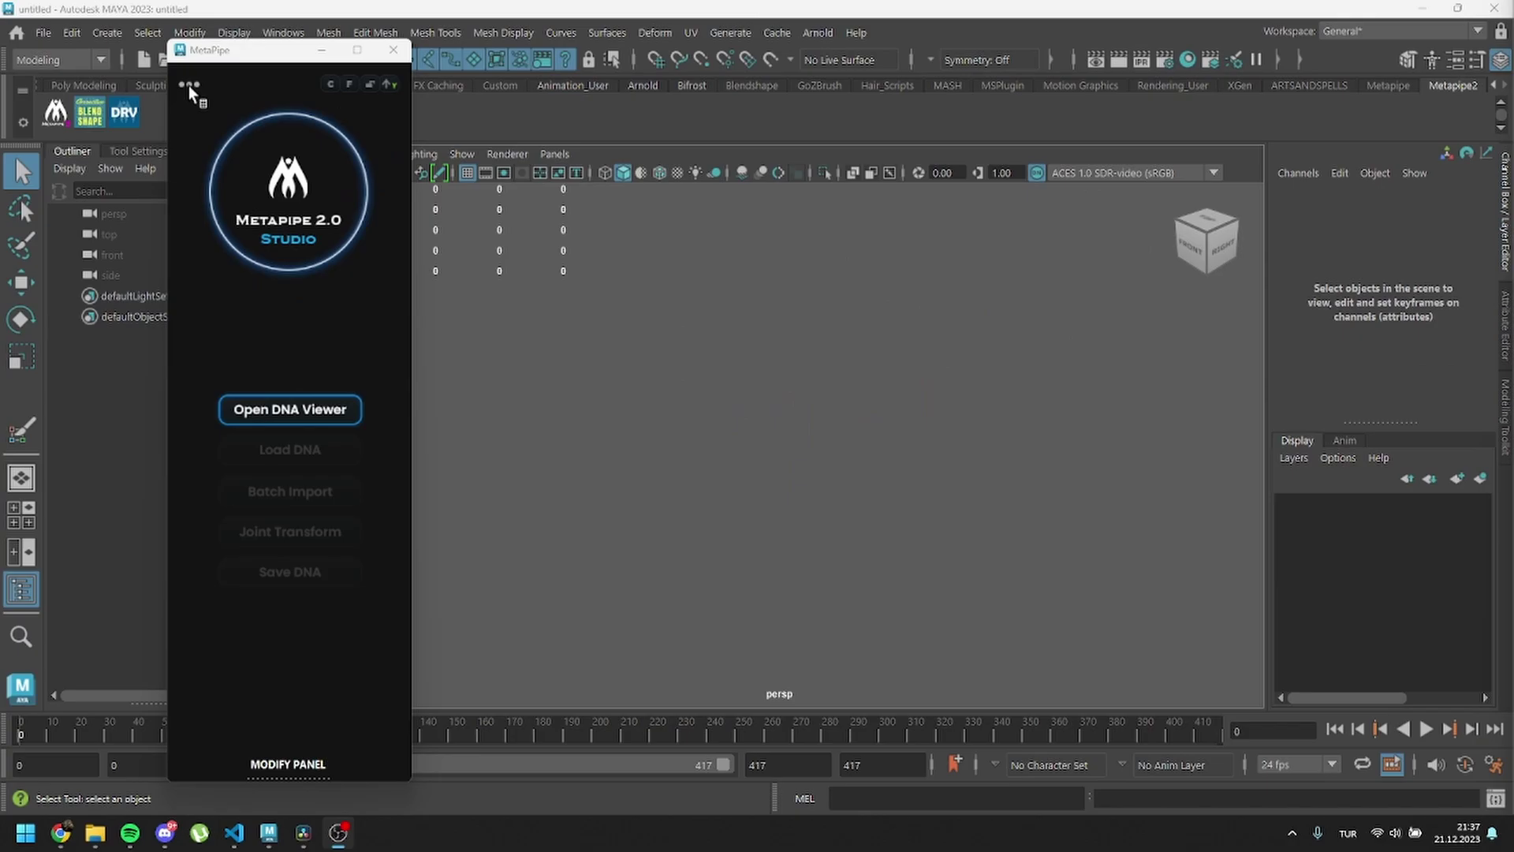
Open the MetaPipe starter scene and load the DNA for the custom head
left_click(190, 84)
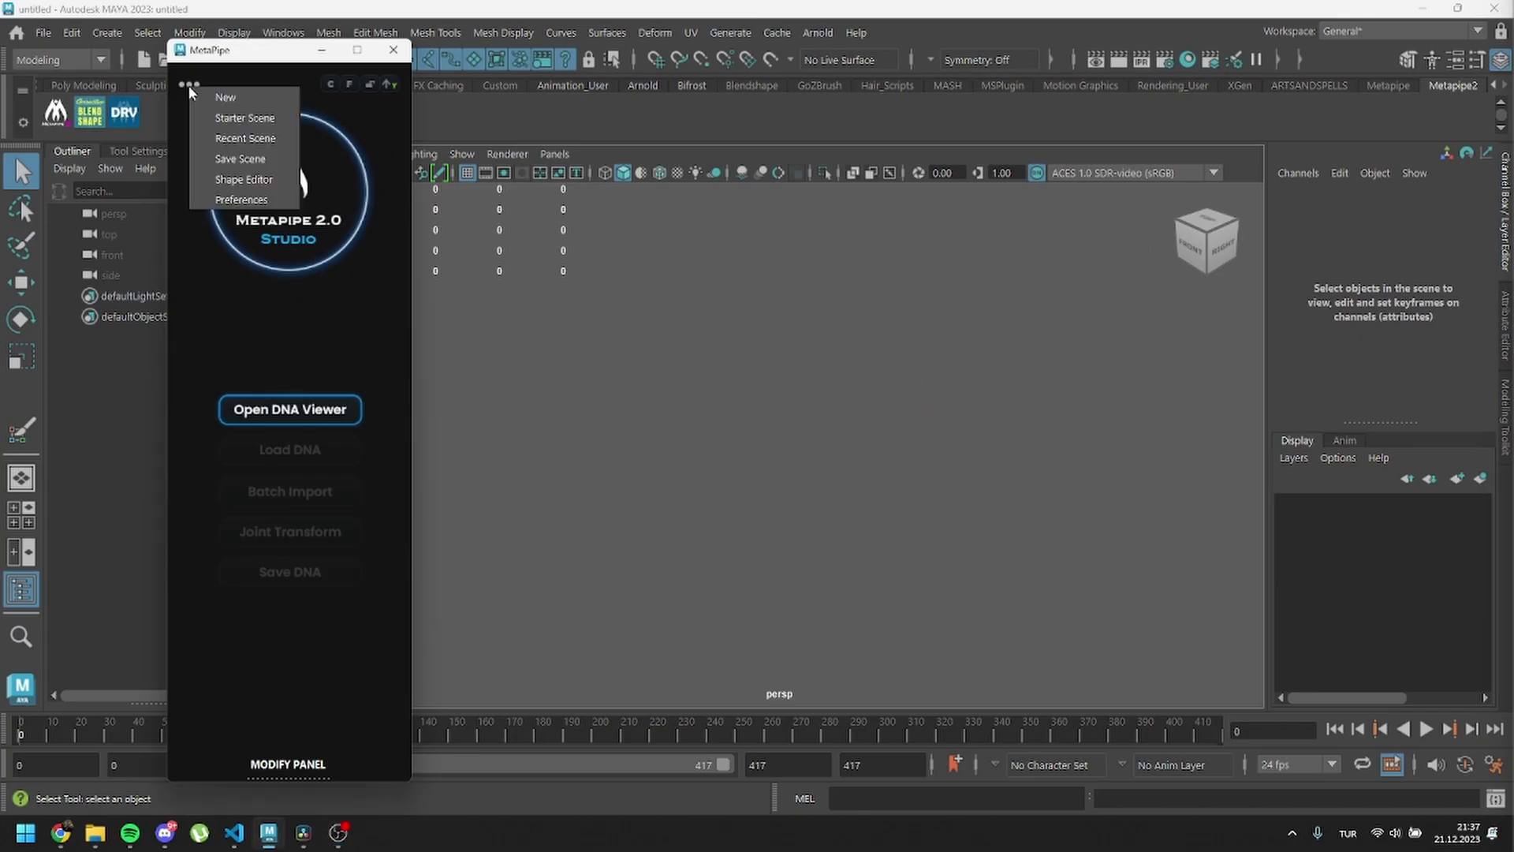
left_click(217, 120)
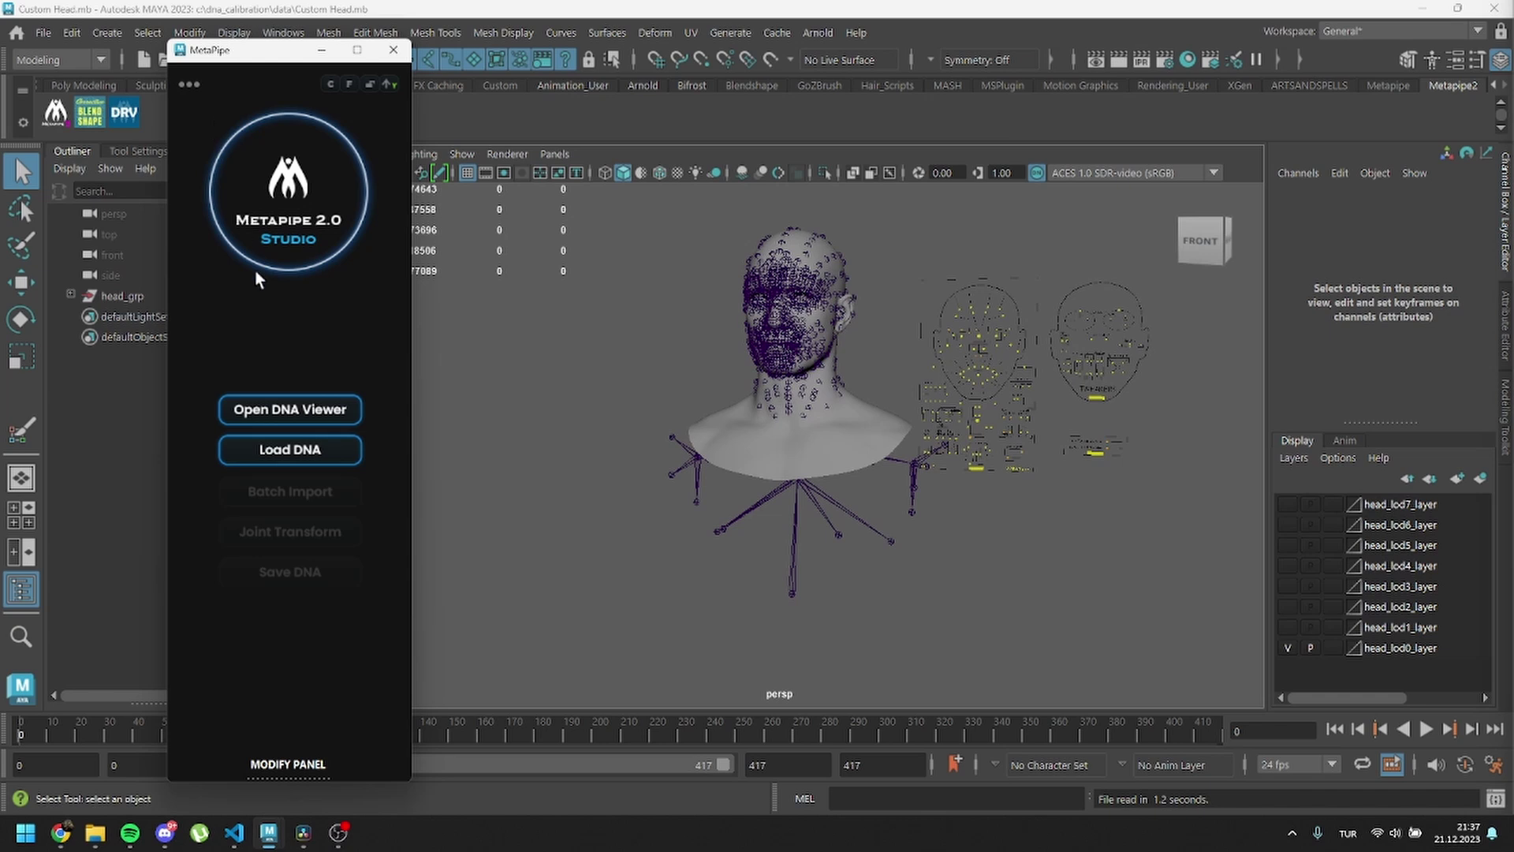
left_click(289, 458)
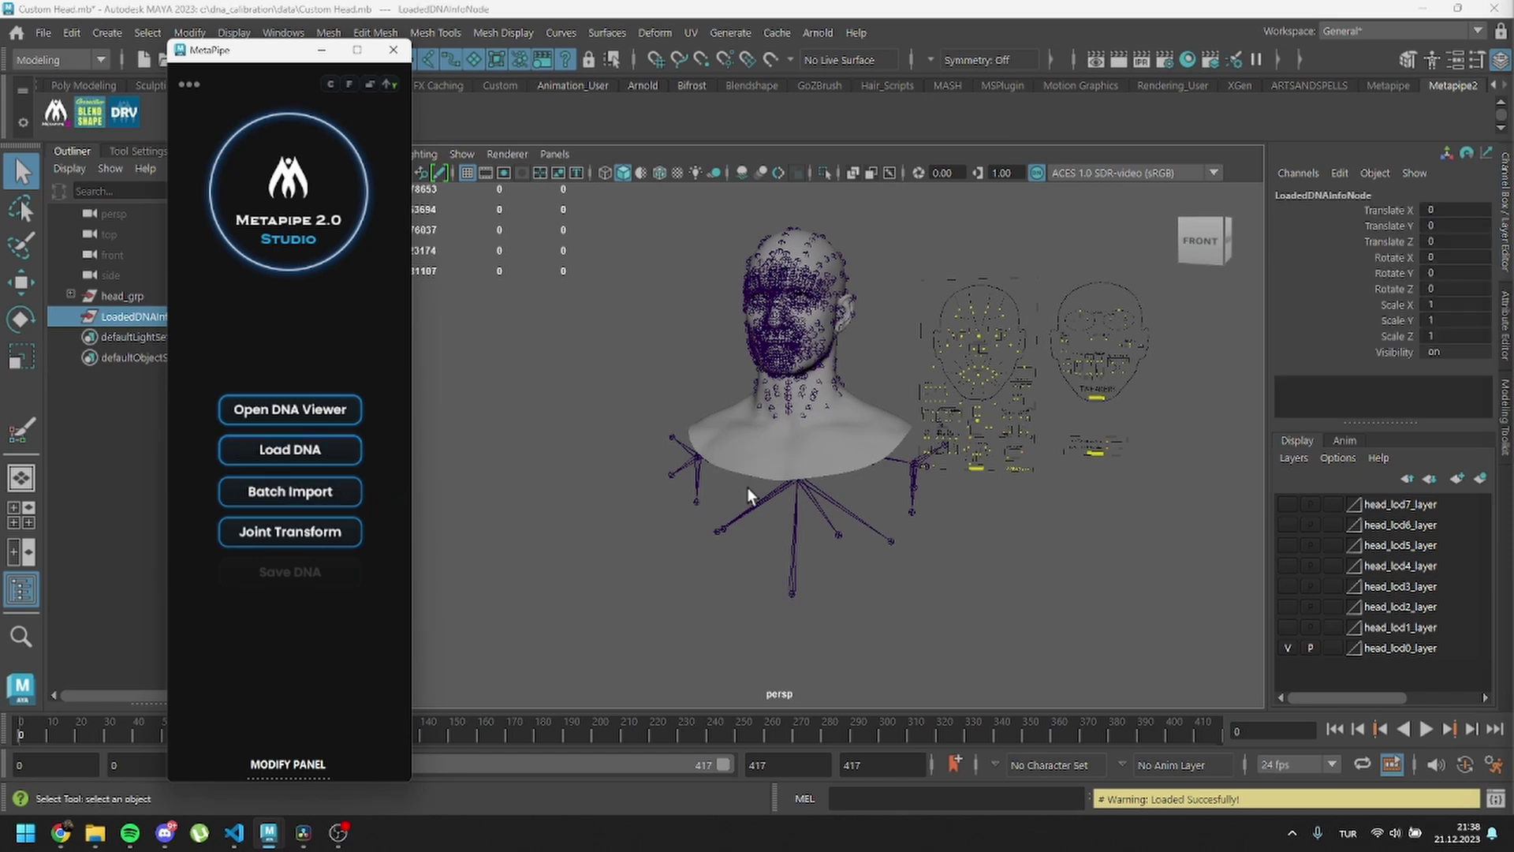
Test the face rig by moving the CTRL_C_mouth control, and undo the move
left_click(982, 377)
key("w")
left_click_drag(996, 374, 1053, 299)
key("ctrl+z")
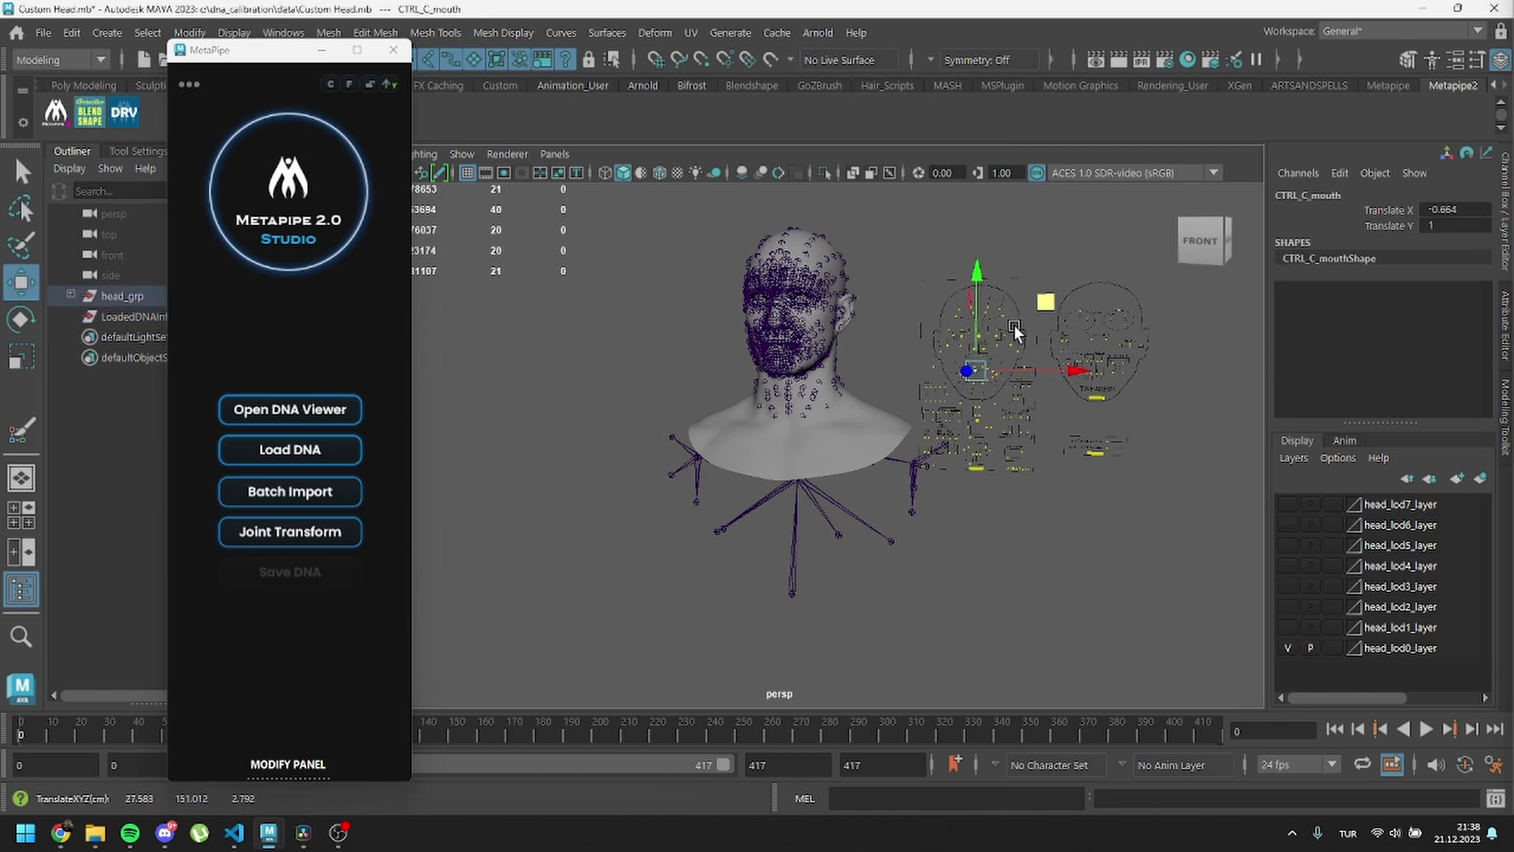
left_click(597, 426)
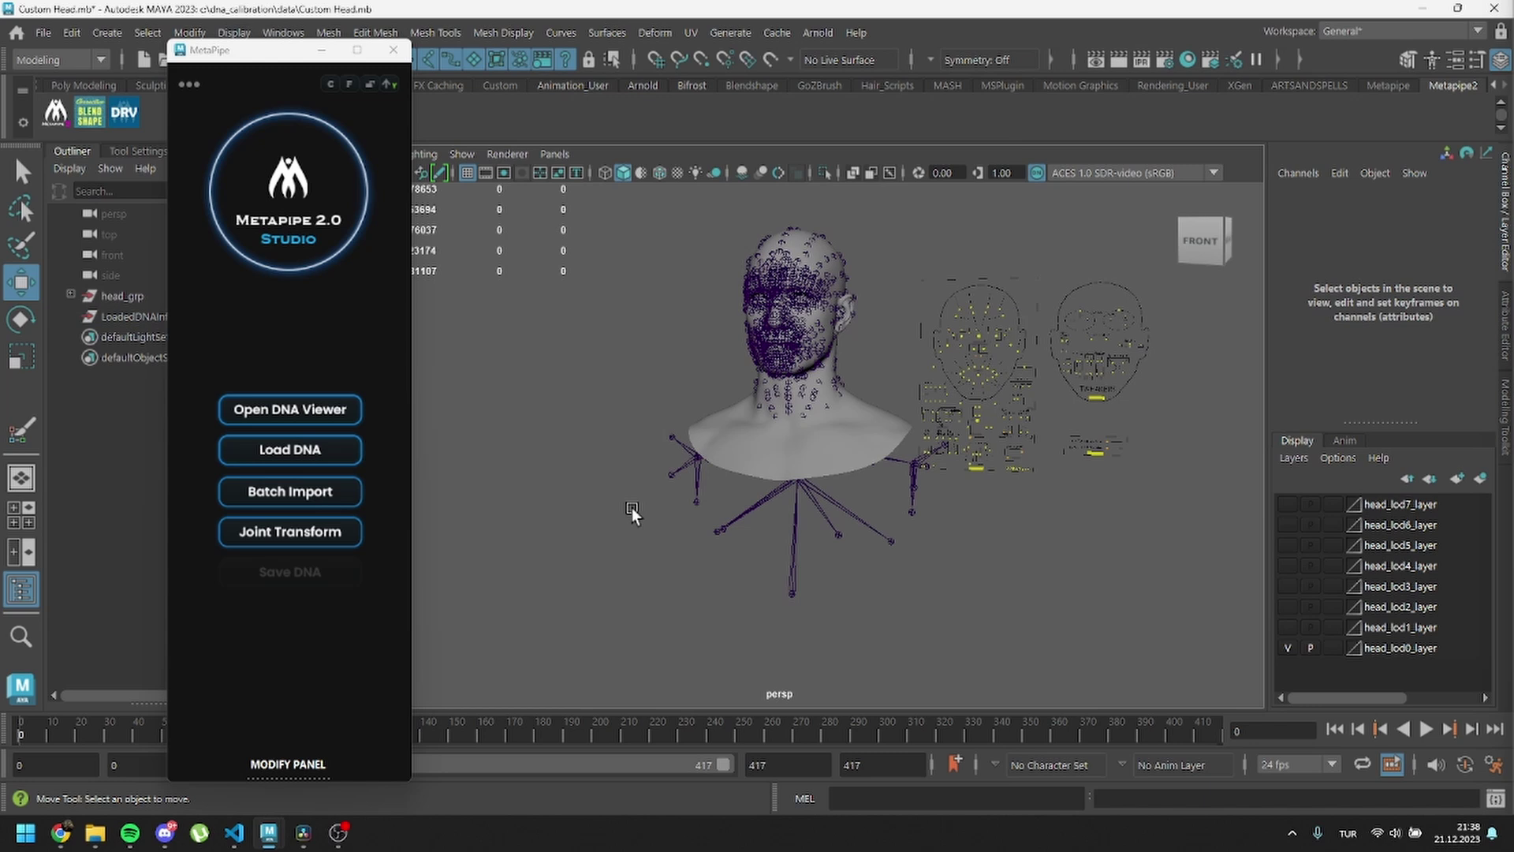
Batch import all six OBJ files from C:\AnS Test, from CreatureeyeLeft.obj through MetaTeeth.obj
left_click(313, 493)
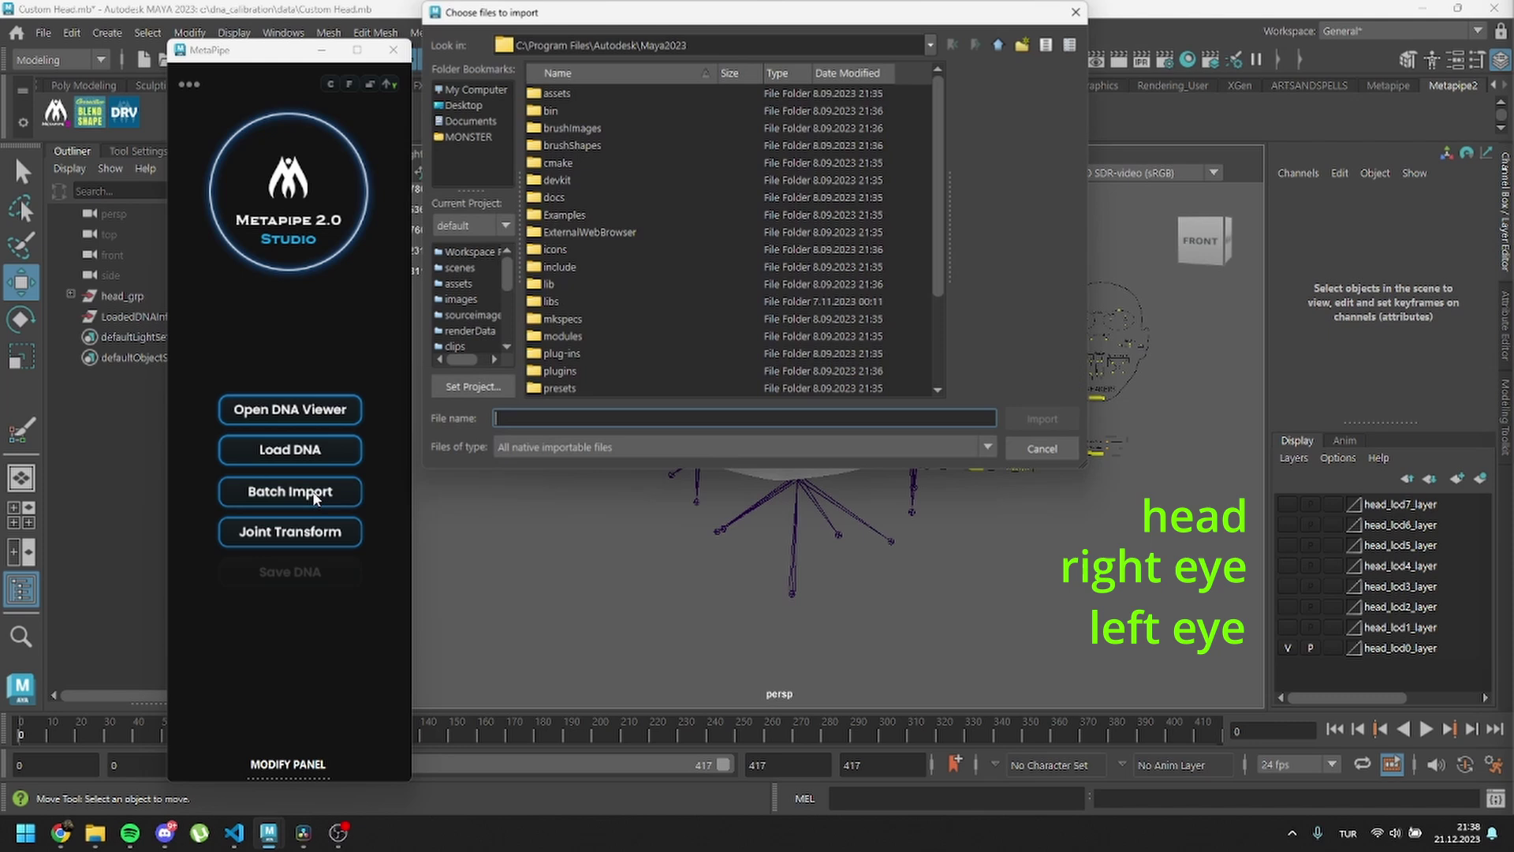
left_click(475, 91)
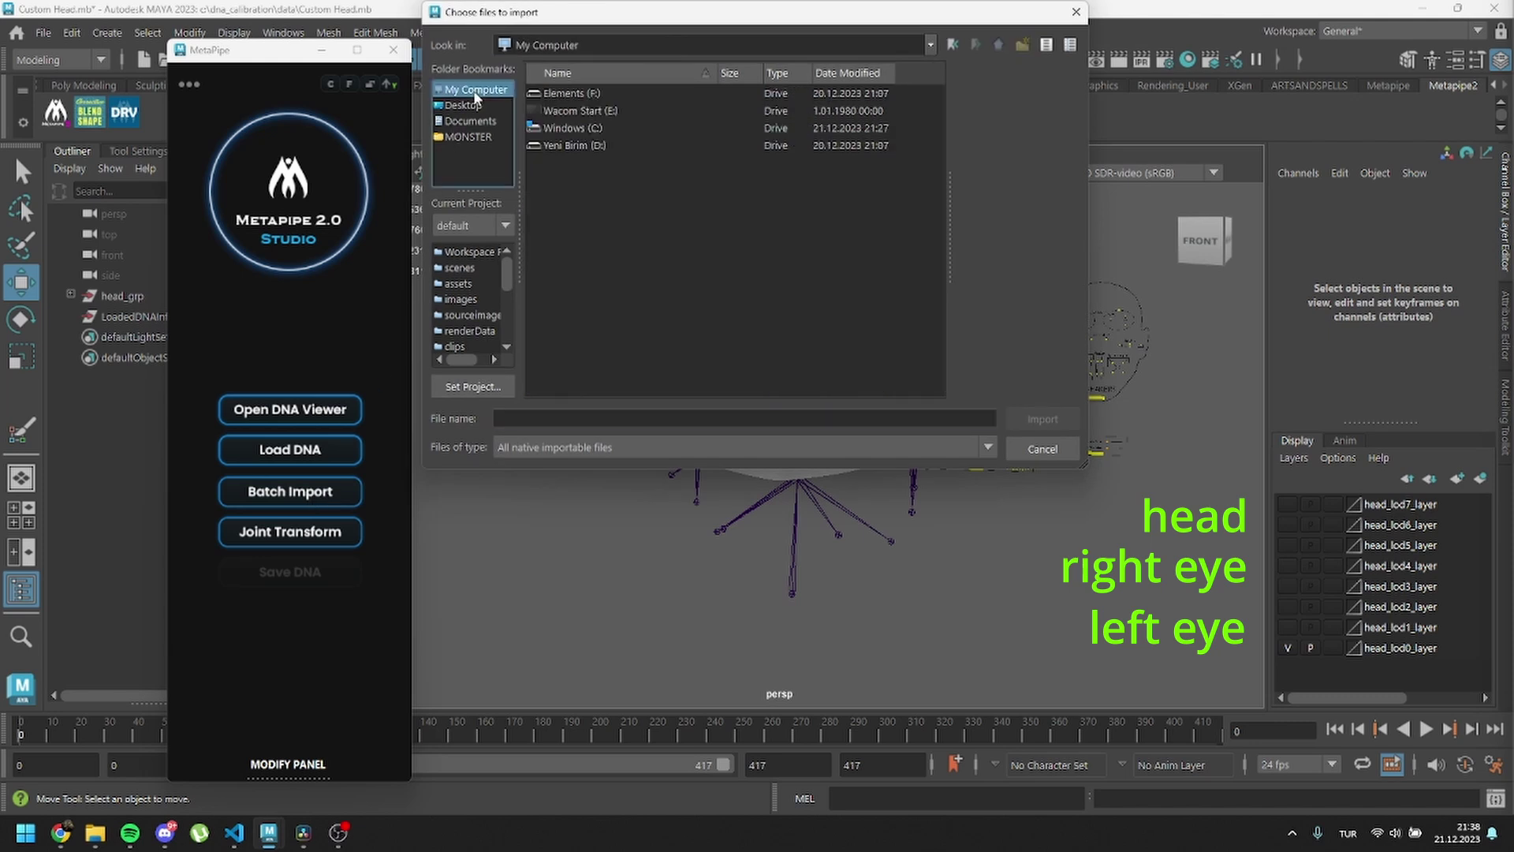
double_click(560, 131)
left_click(562, 95)
double_click(562, 95)
left_click(563, 93)
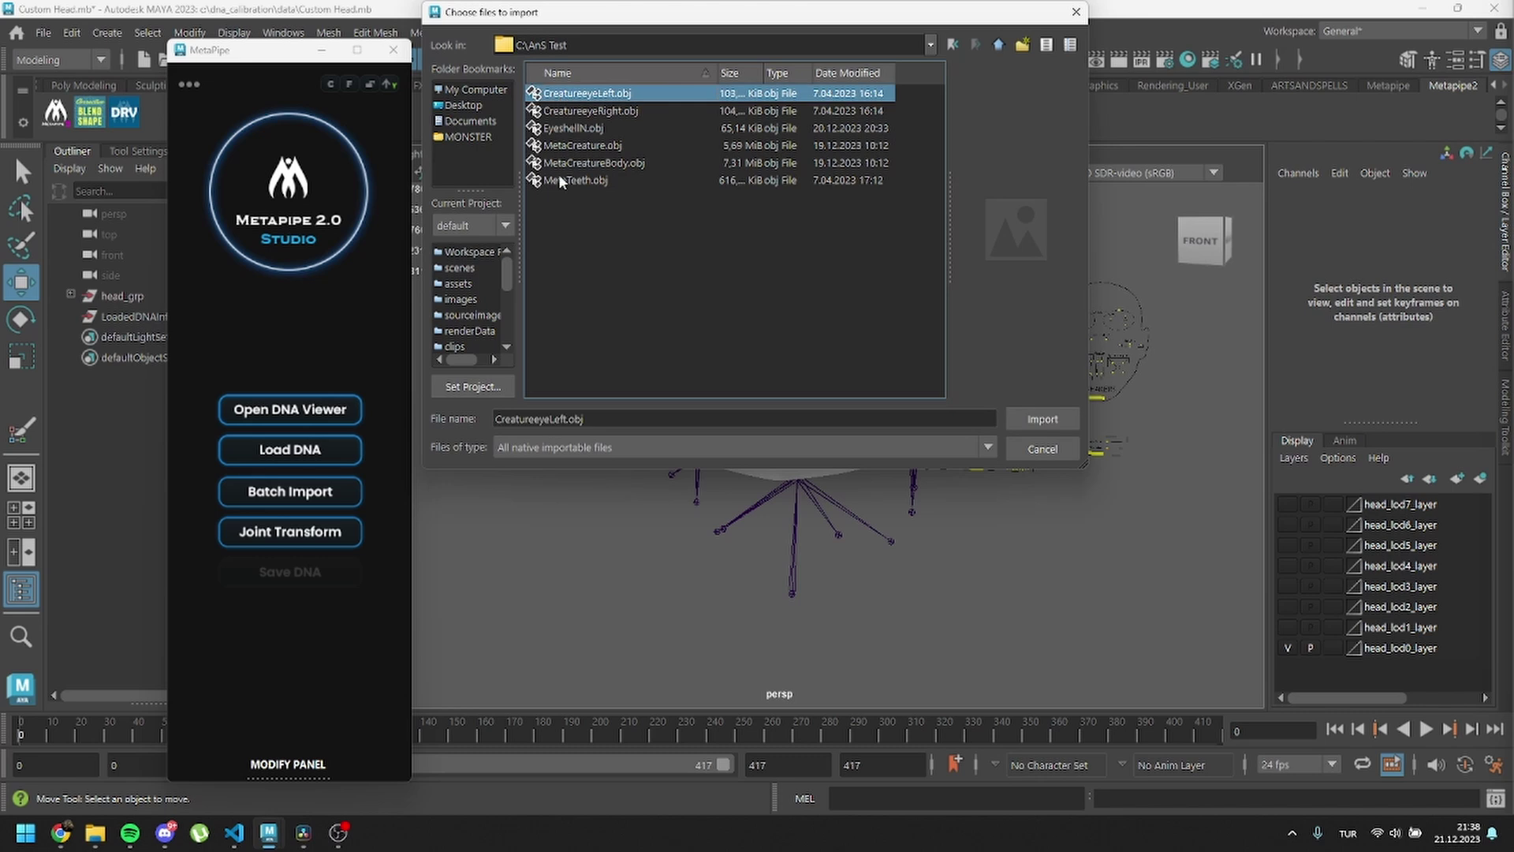
left_click(560, 180, "shift")
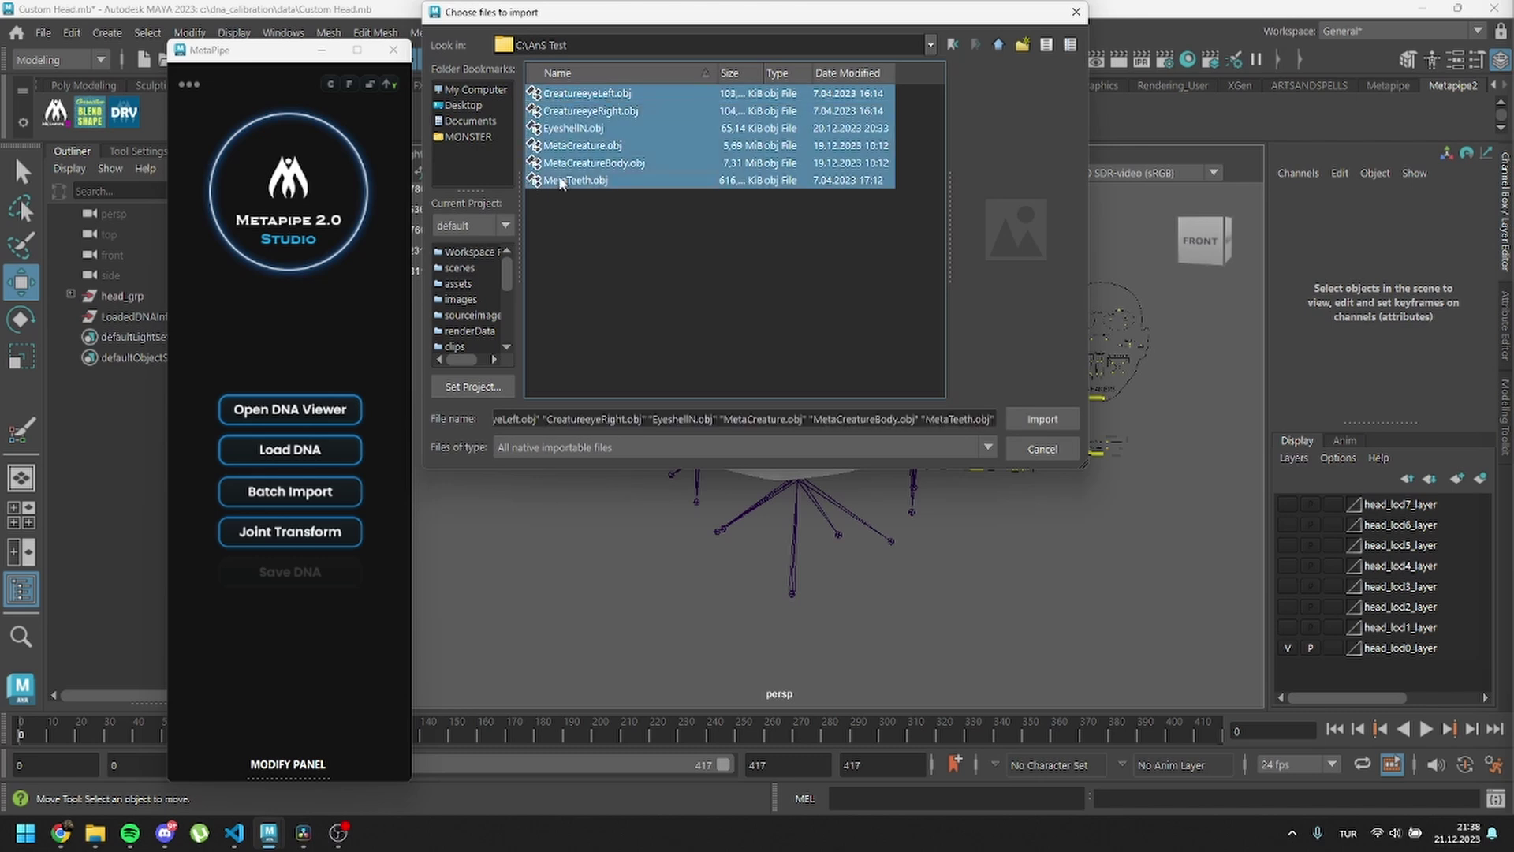
left_click(1029, 418)
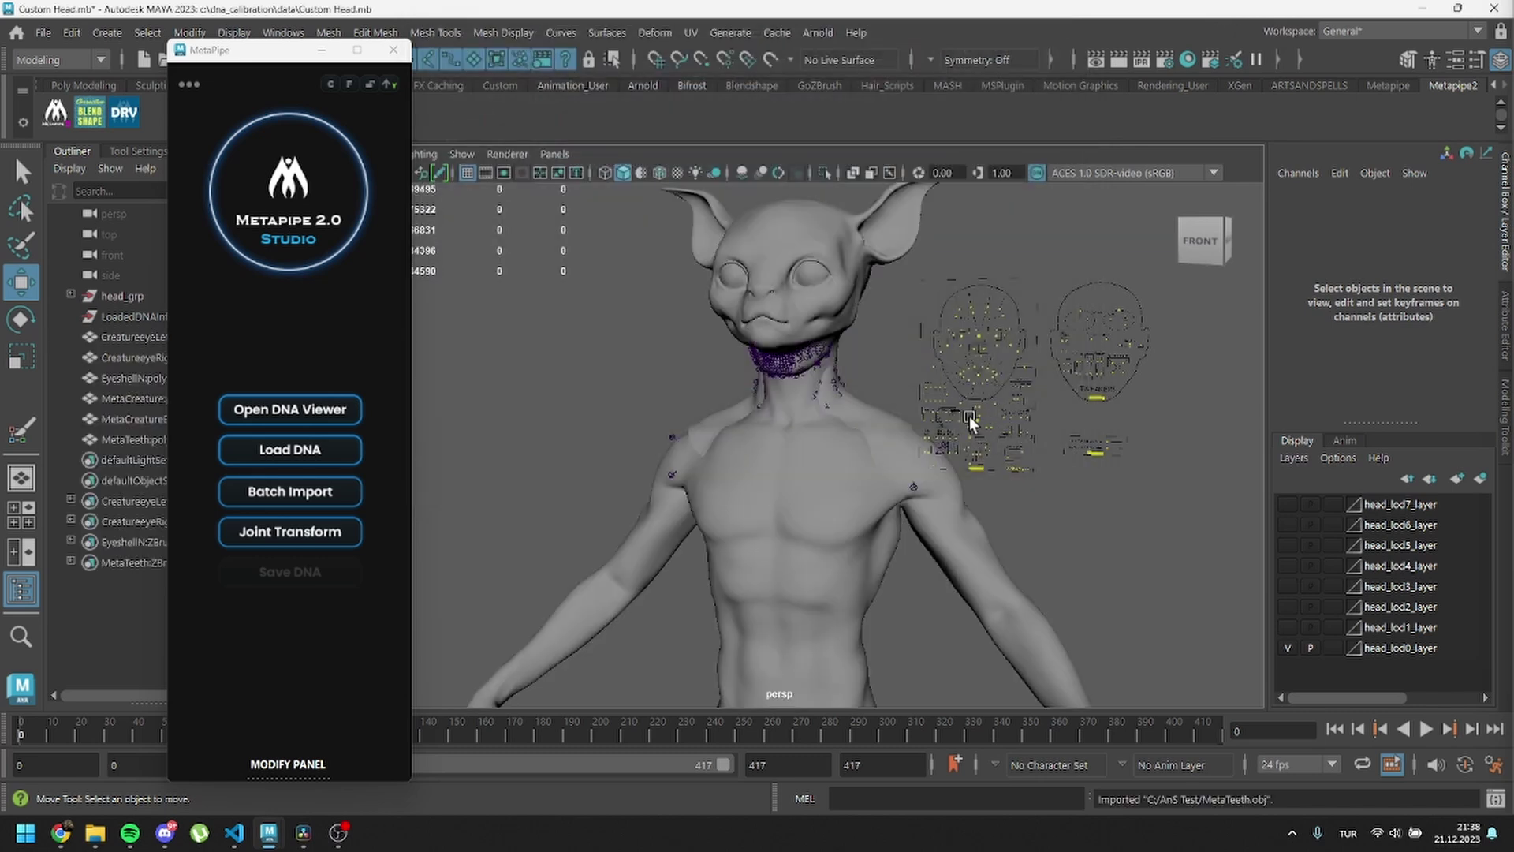
Run Joint Transform on the six imported creature meshes, from the left eye to the teeth
left_click(115, 338)
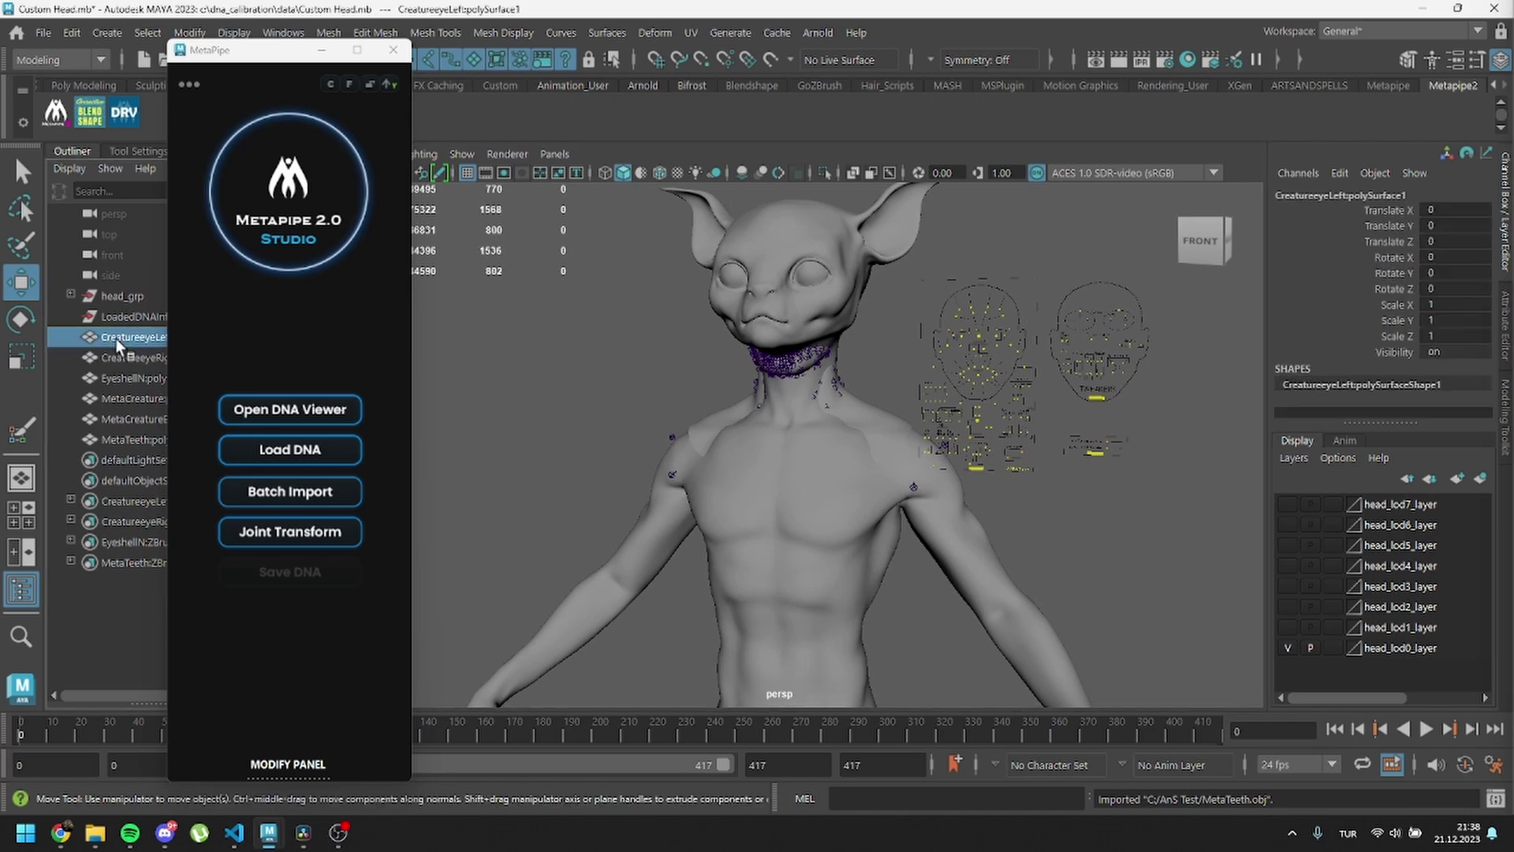
left_click(120, 440, "shift")
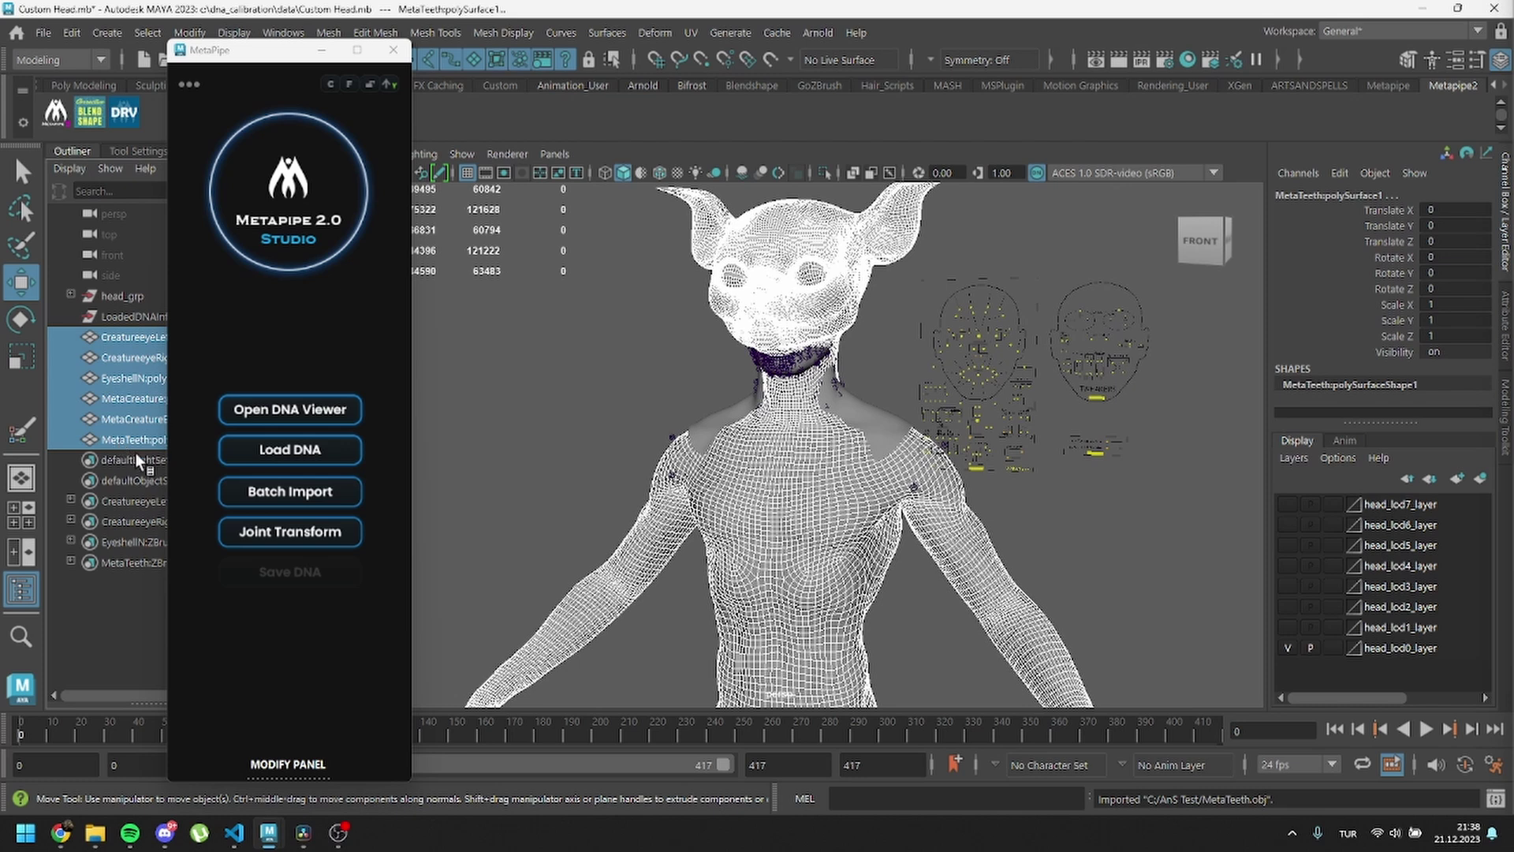
left_click(340, 532)
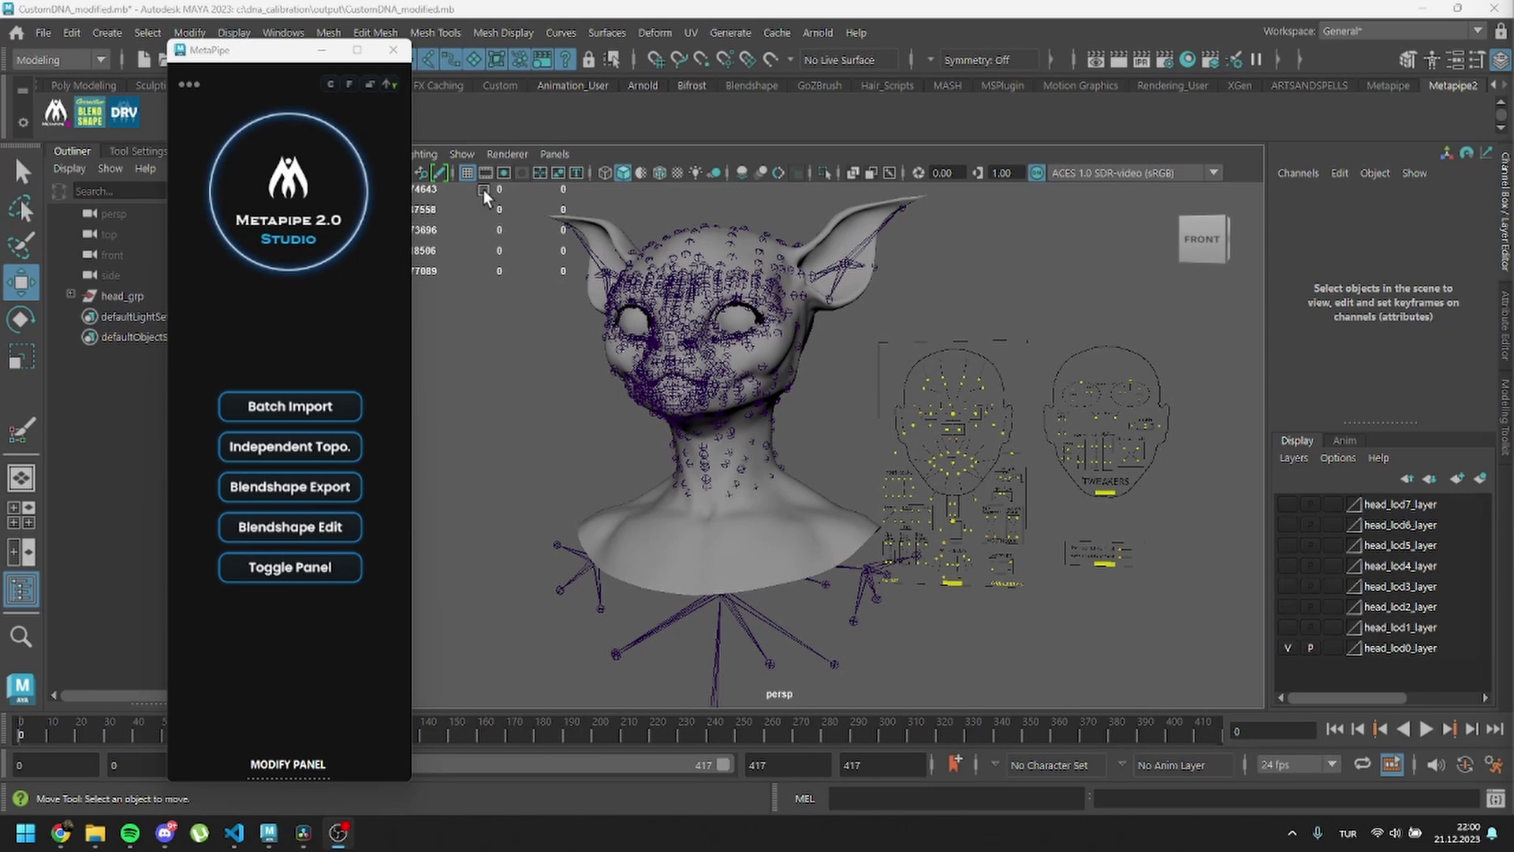
Hide the joints in the viewport and try moving a control below the face outline on the rig board
left_click(464, 155)
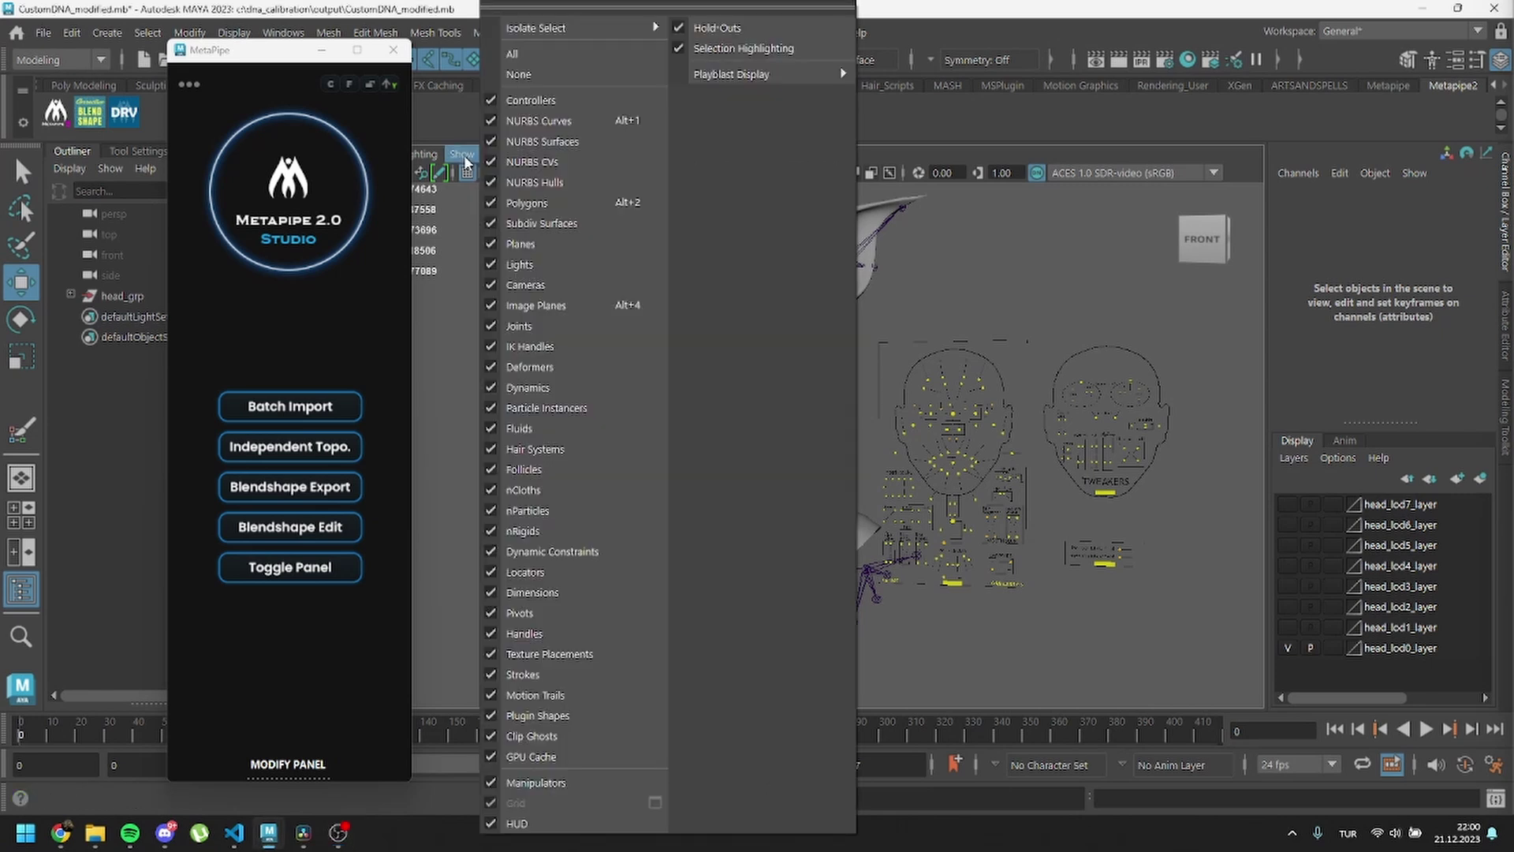
left_click(491, 323)
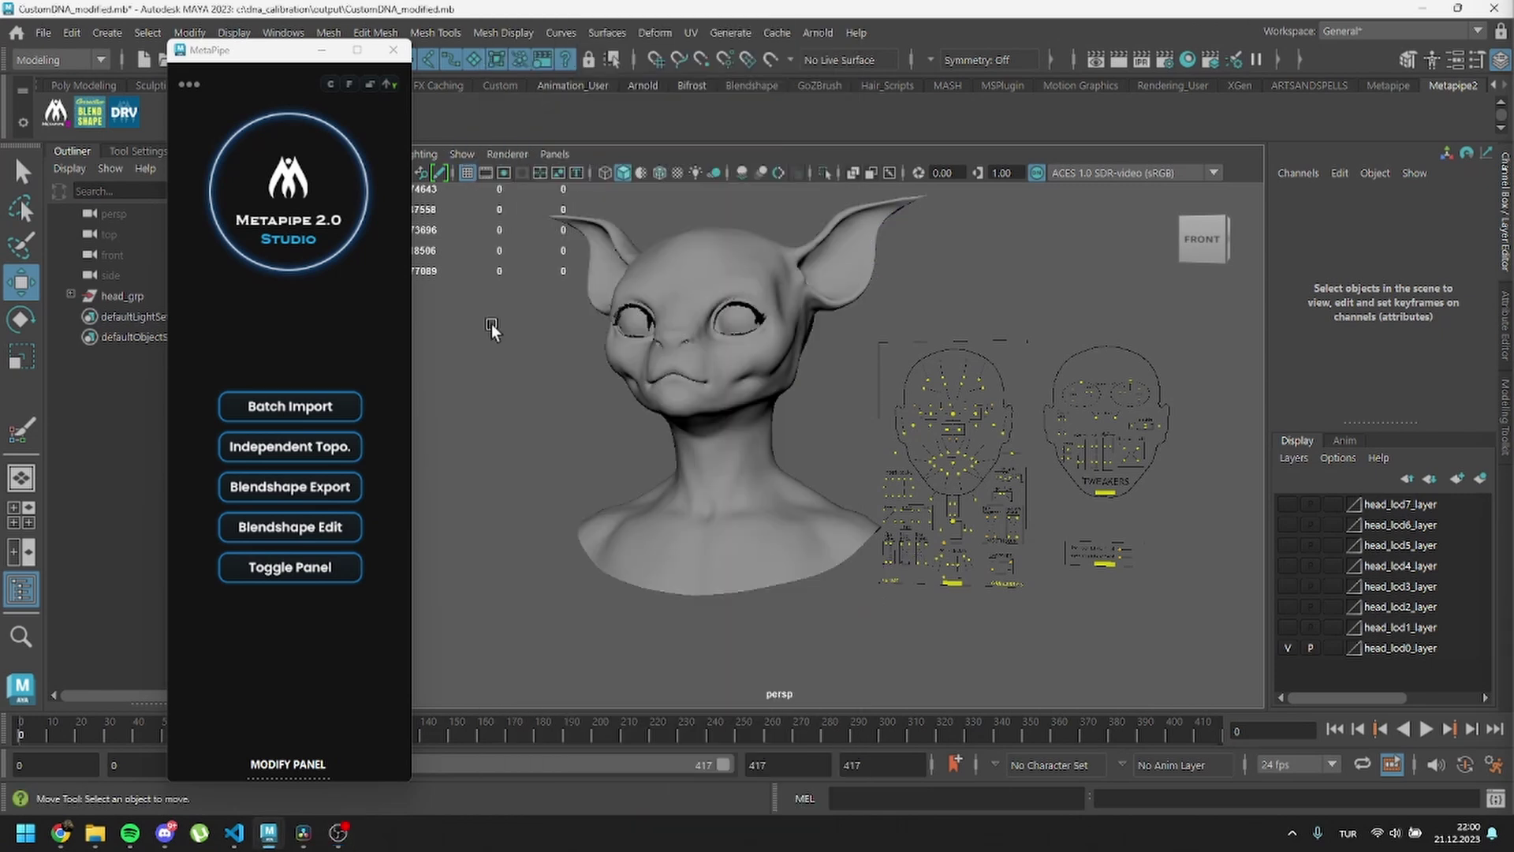
left_click(951, 524)
left_click_drag(952, 524, 899, 541)
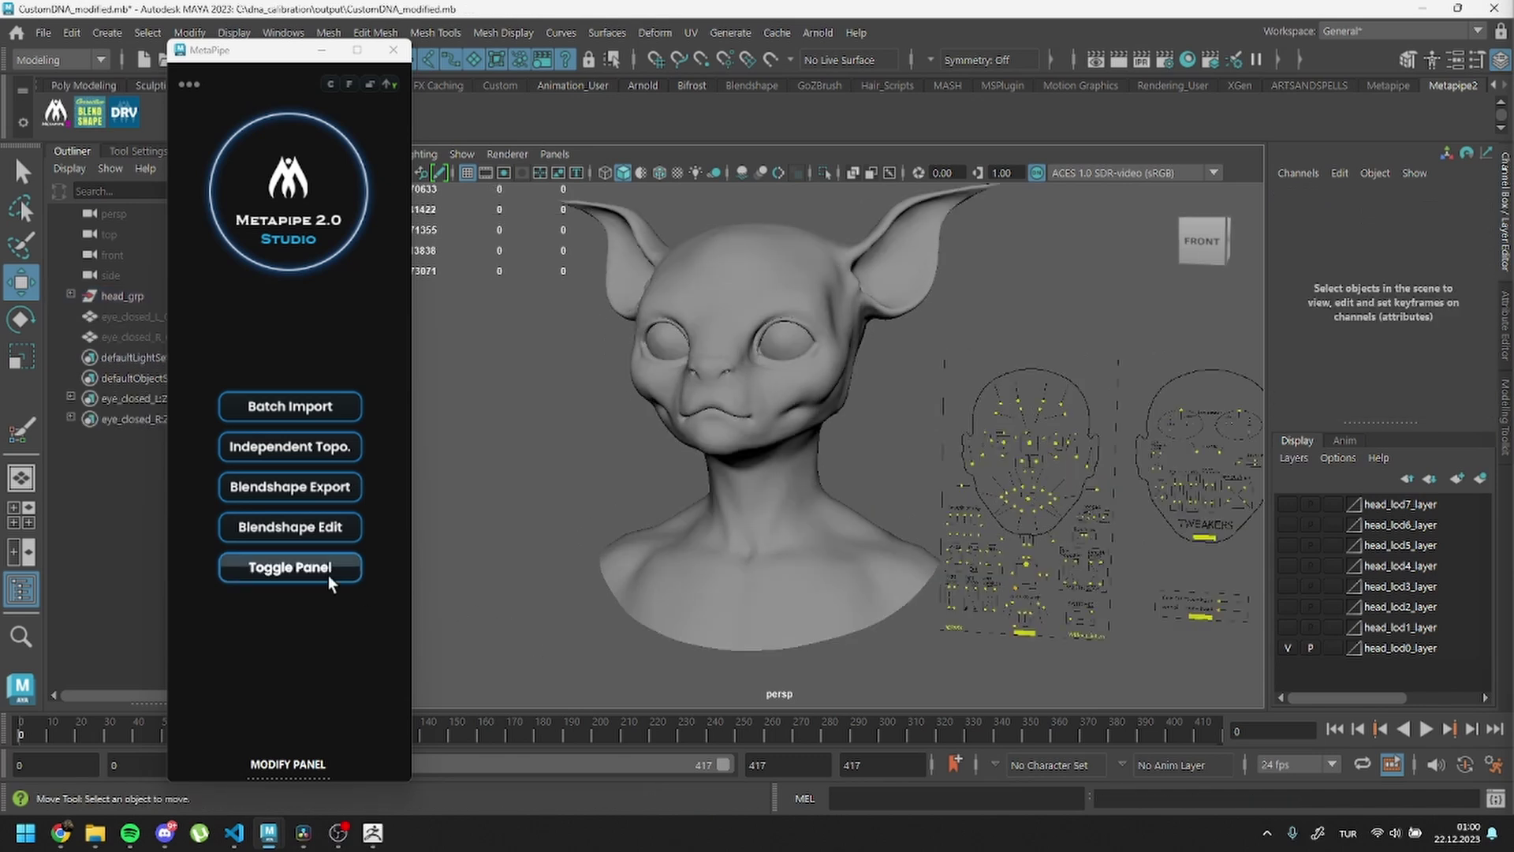
Switch MetaPipe to its export tools and run Prepare to Export on the modified head
left_click(328, 575)
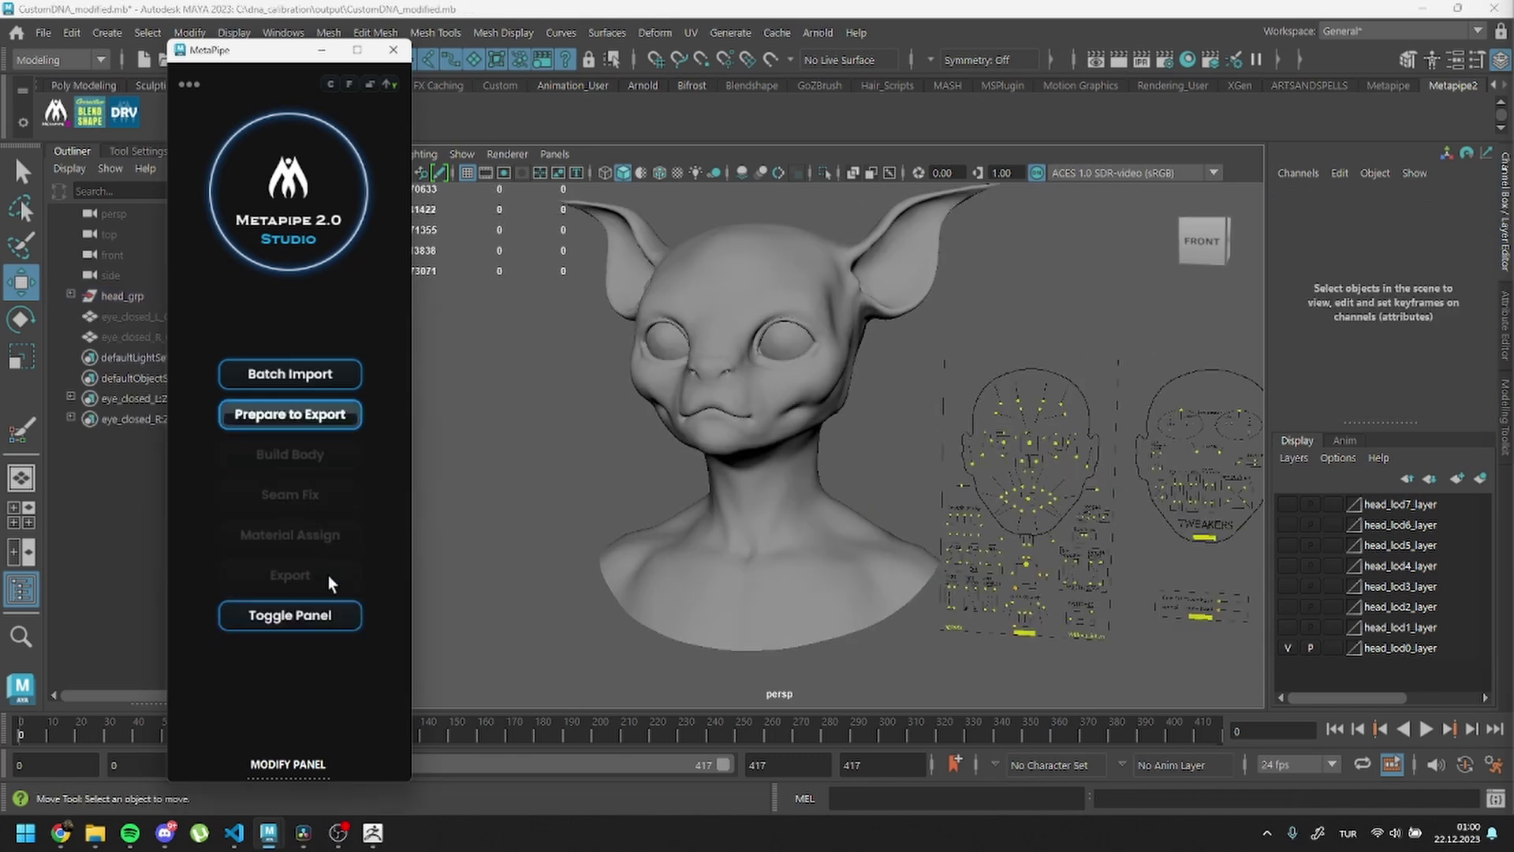
left_click(348, 422)
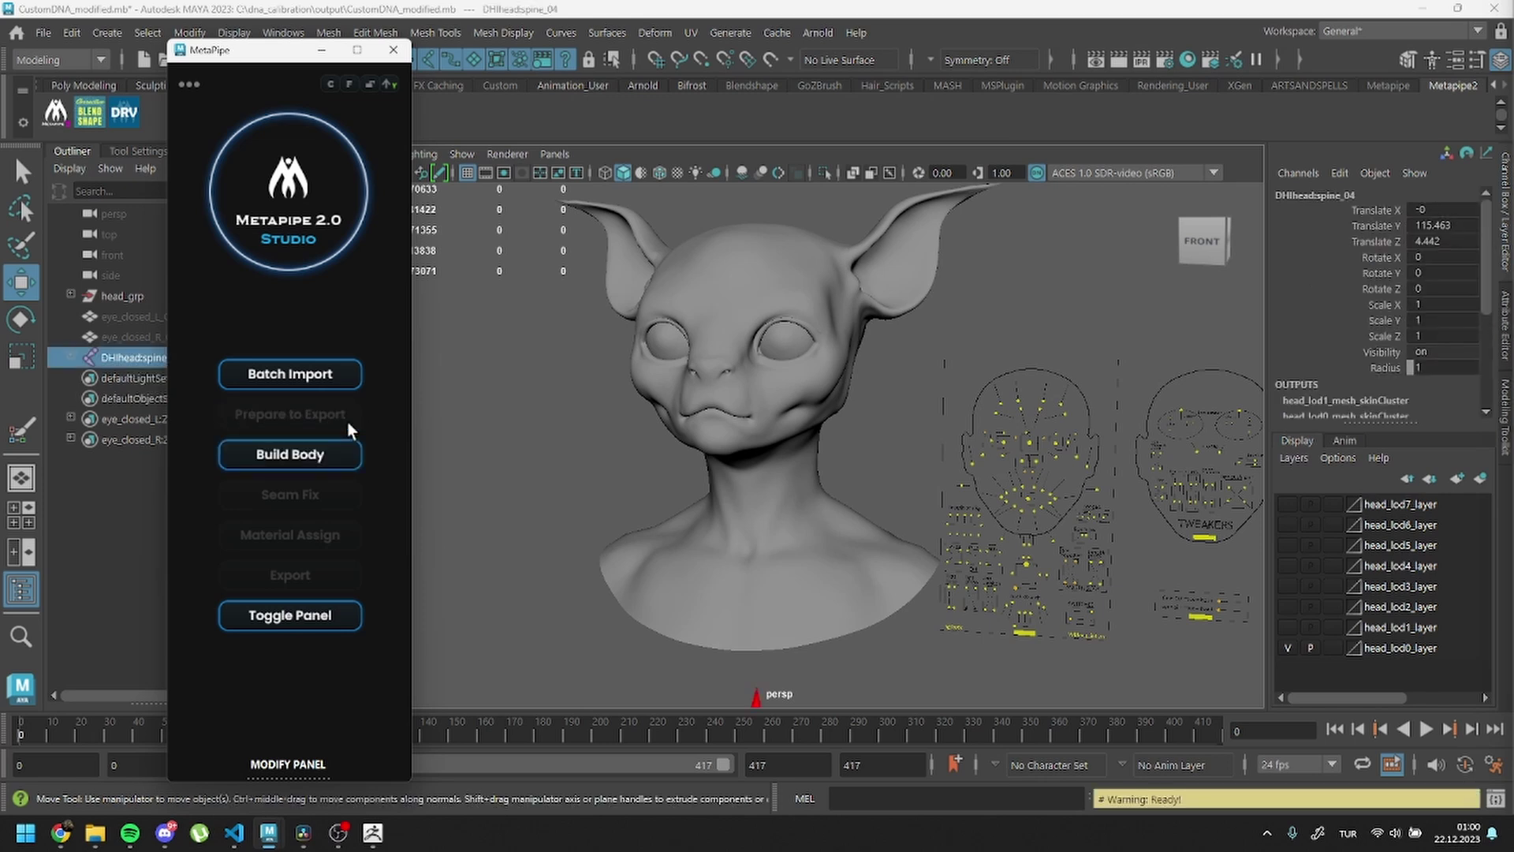
Batch import MetaCreatureBody2.obj from C:\MetaCreature and run Build Body on the imported mesh
left_click(340, 380)
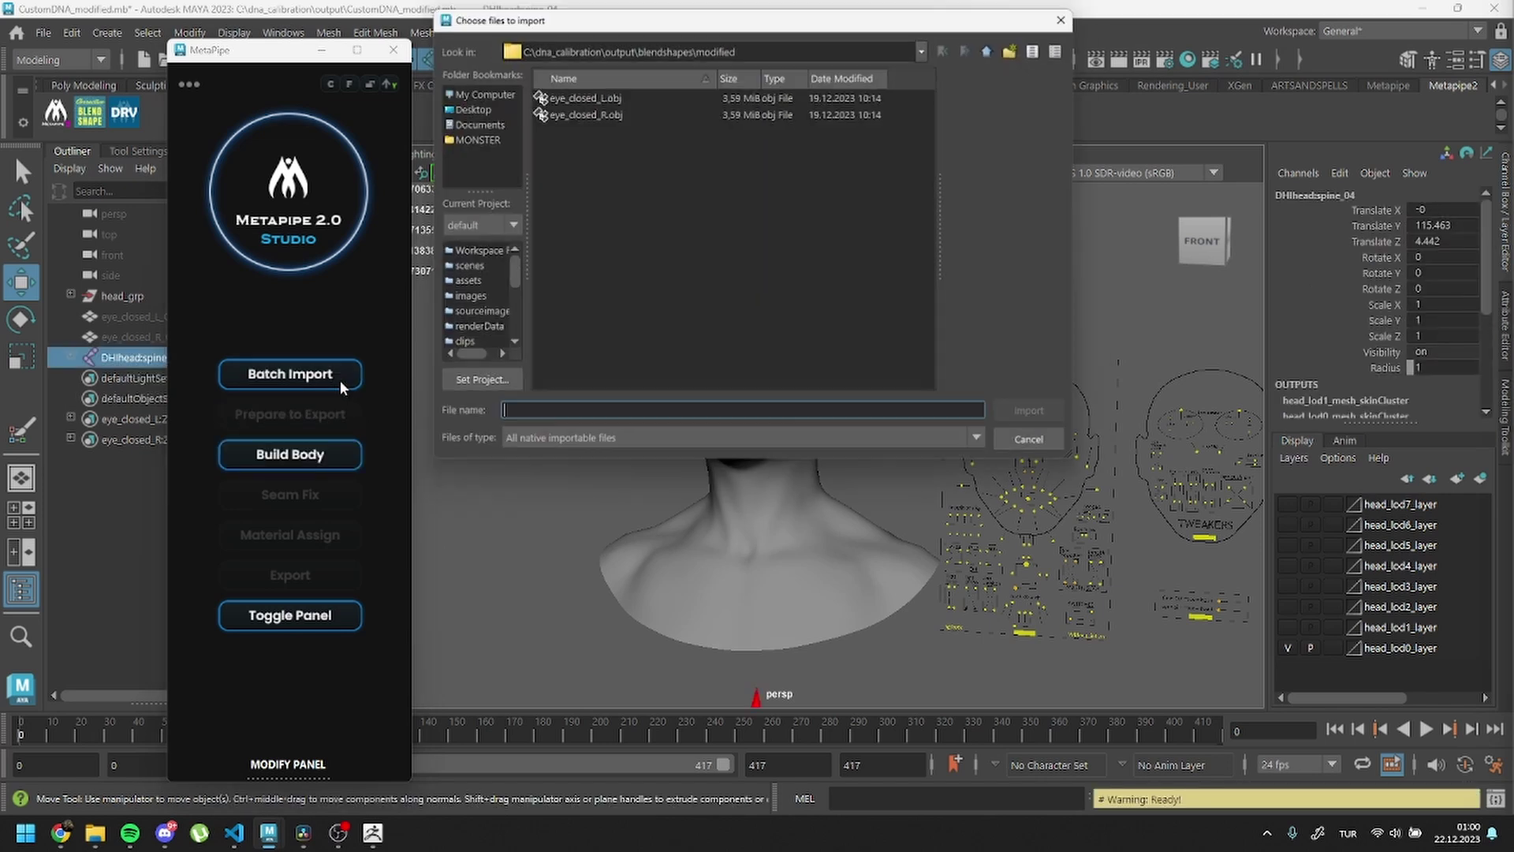
left_click(474, 90)
double_click(552, 128)
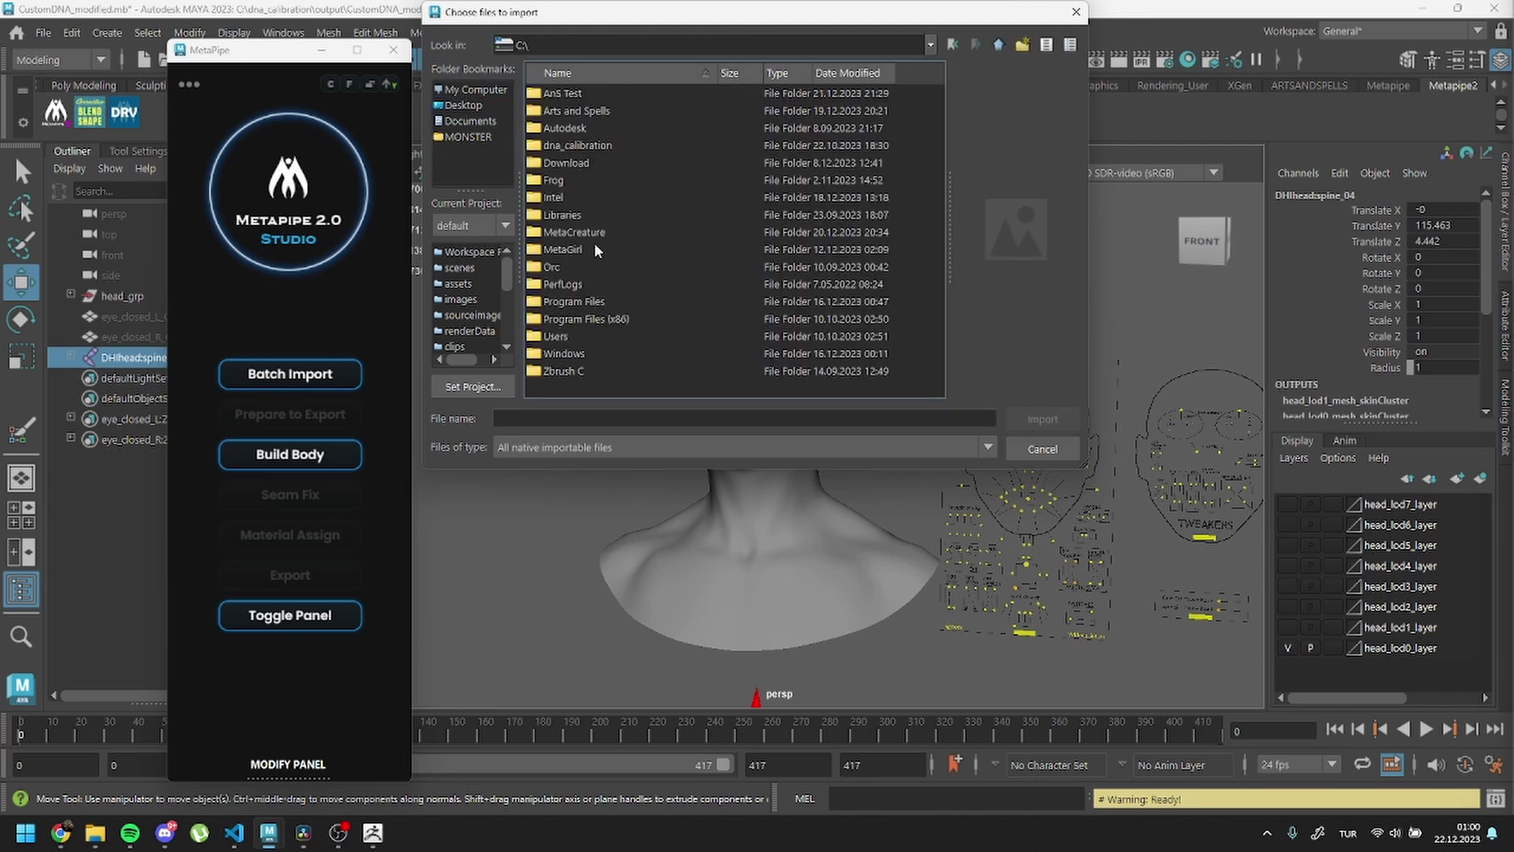
double_click(583, 233)
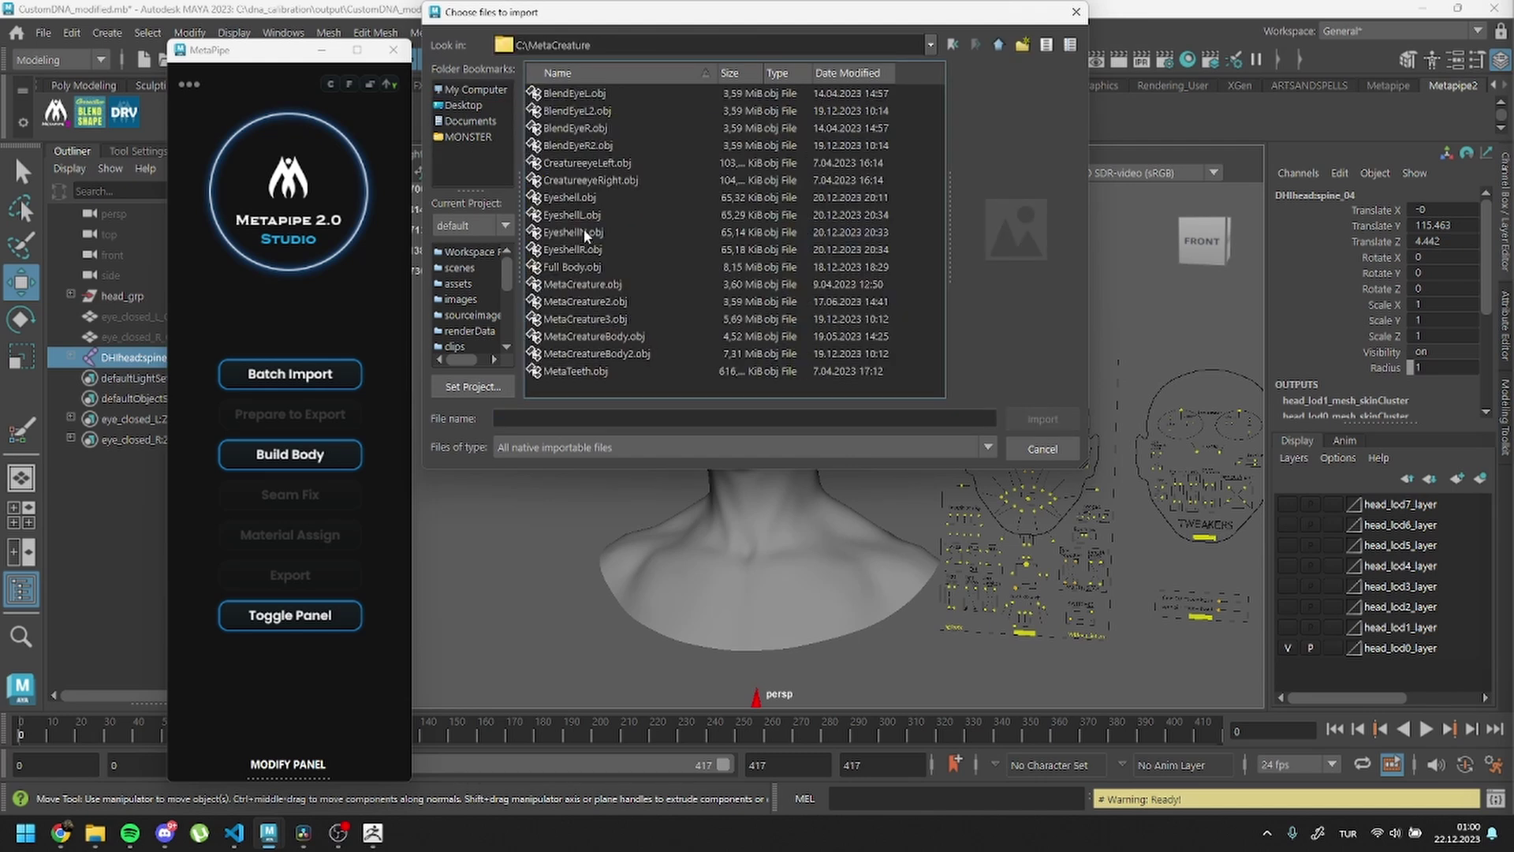
double_click(601, 354)
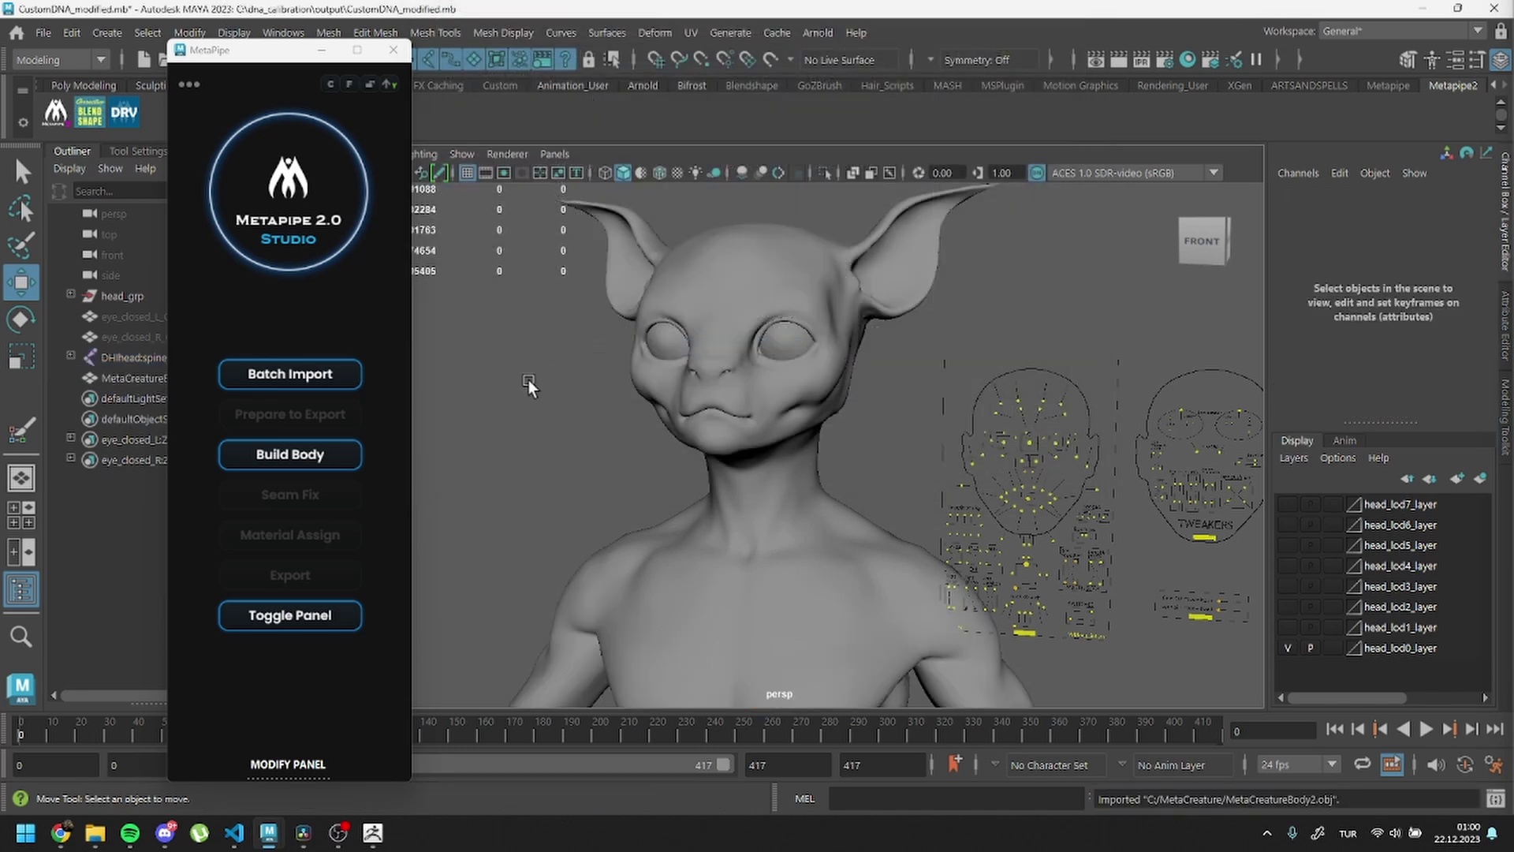
left_click(557, 647)
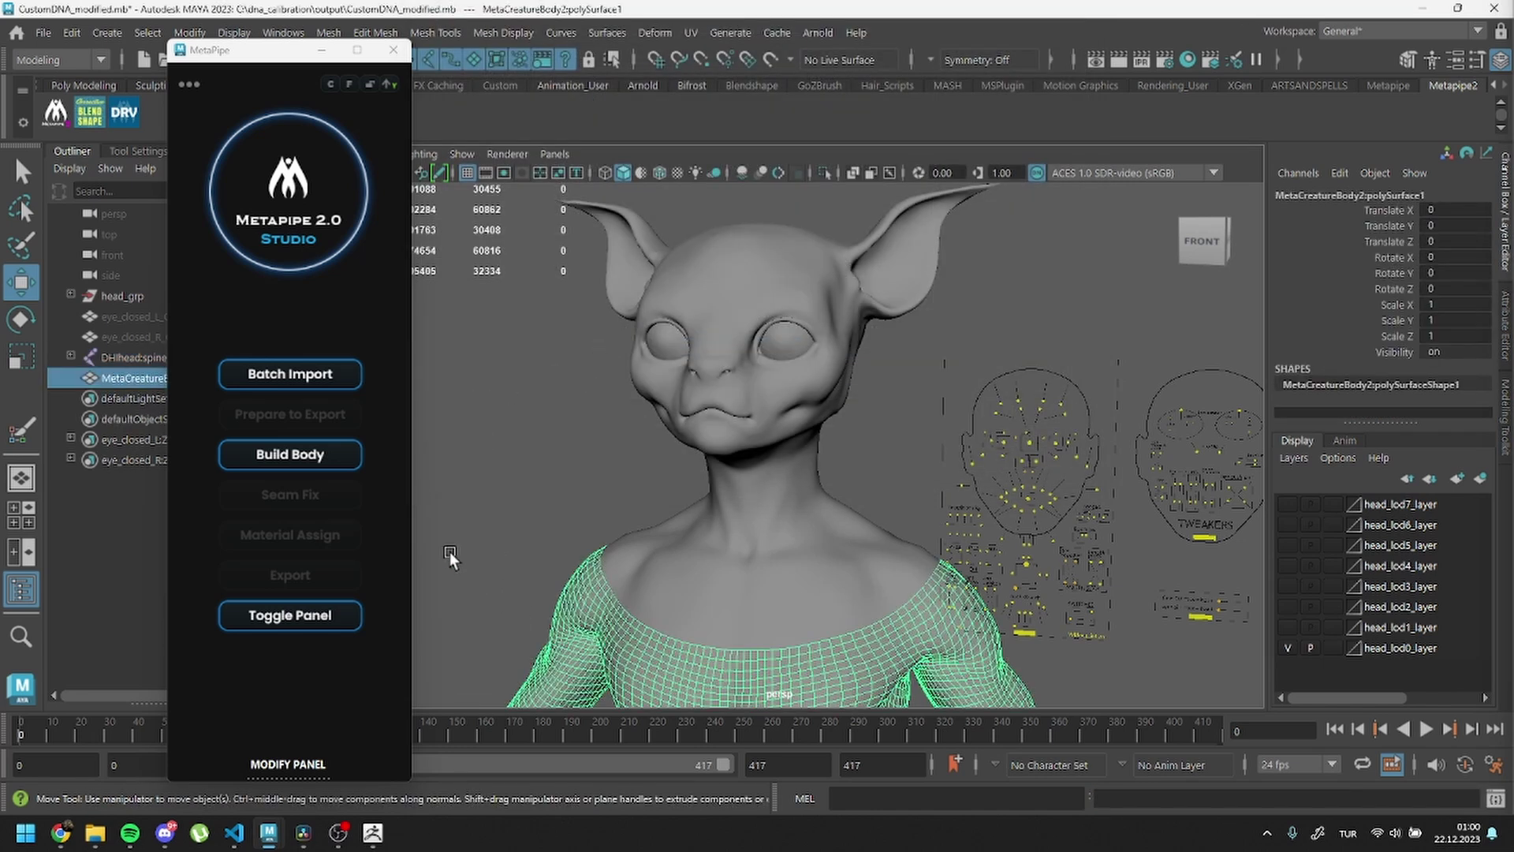
left_click(334, 456)
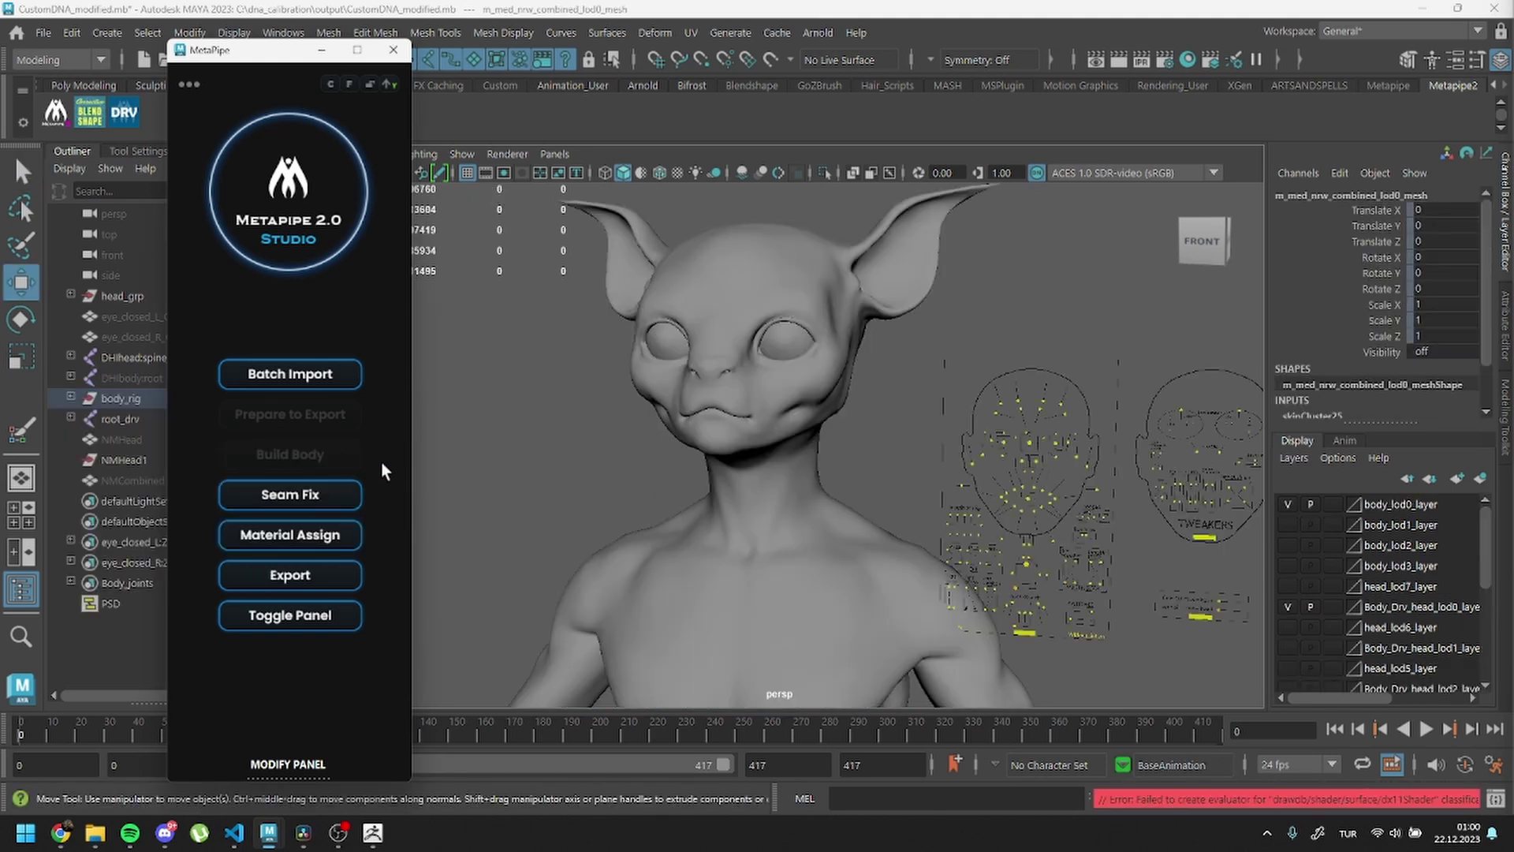
Test the body rig by temporarily showing the joints and rotating upperarm_r_drv, and restore the original pose and display
left_click(462, 154)
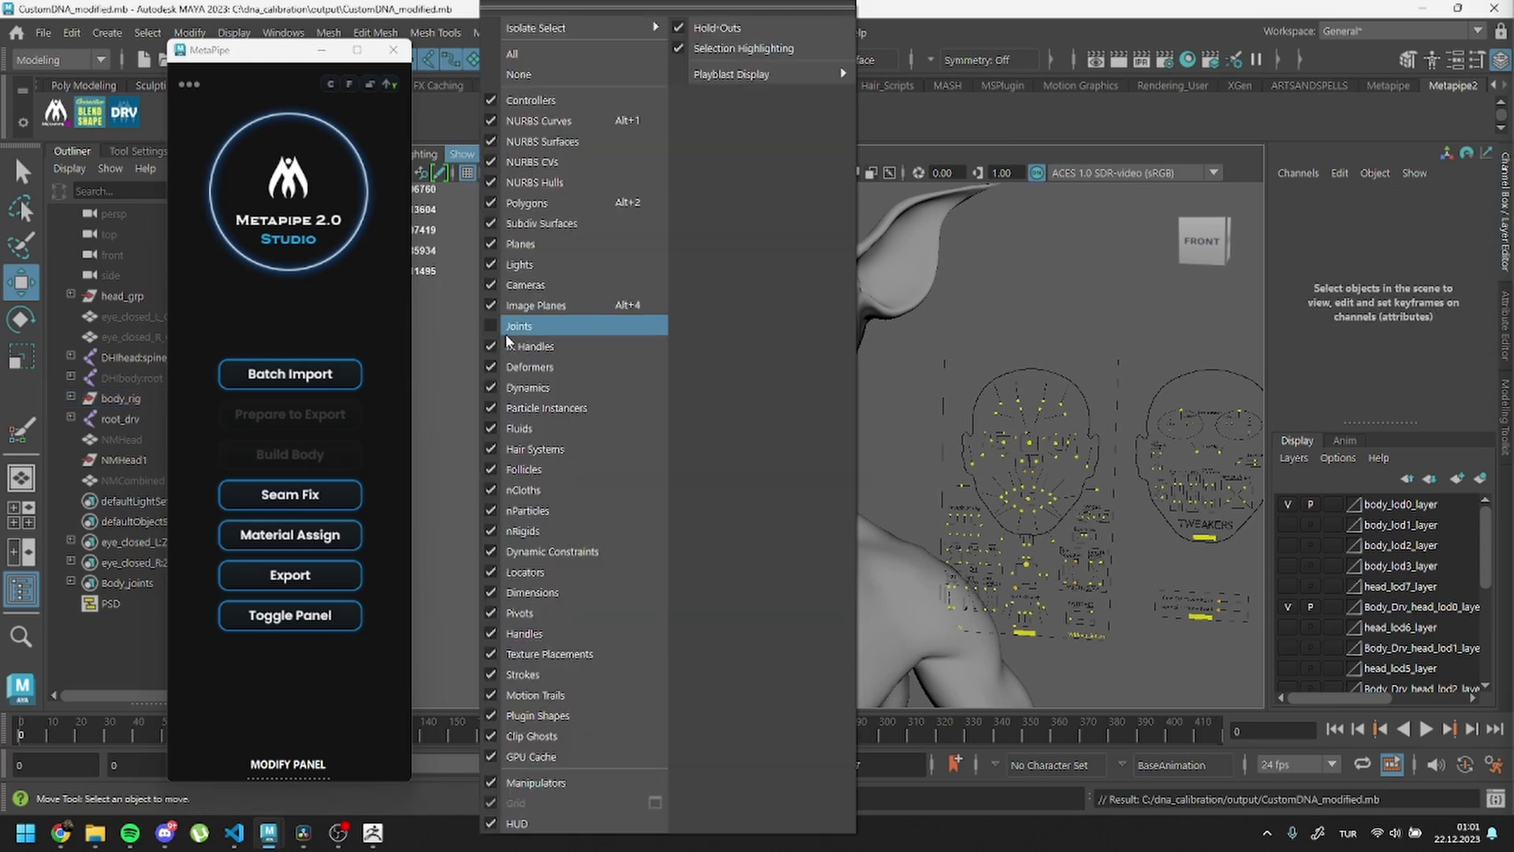
left_click(521, 524)
left_click(872, 173)
left_click(616, 617)
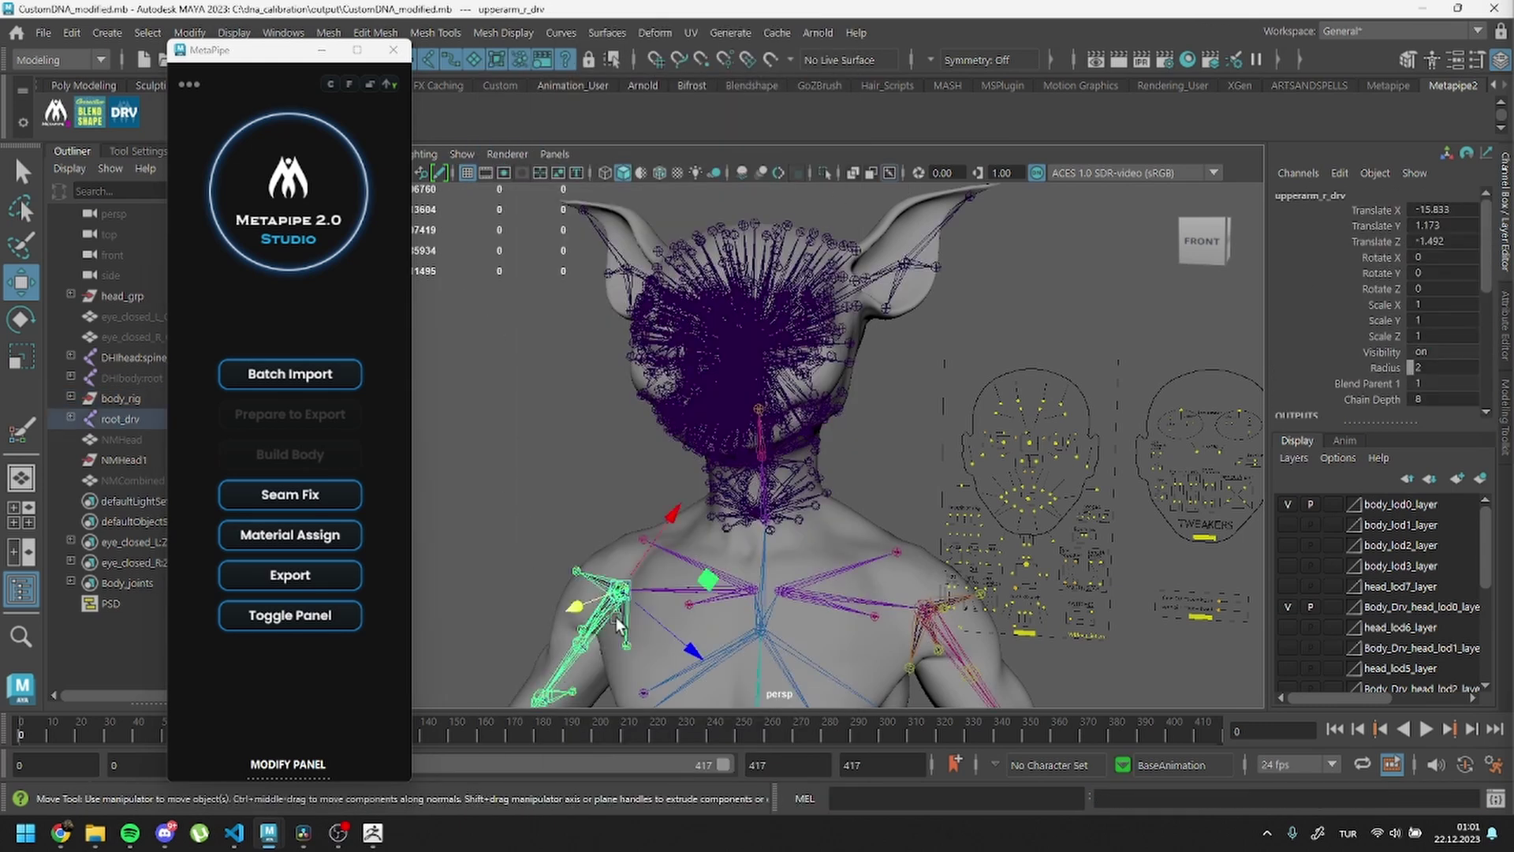
key("e")
left_click_drag(690, 549, 745, 531)
key("ctrl+z")
left_click(894, 176)
left_click(462, 154)
left_click(485, 372)
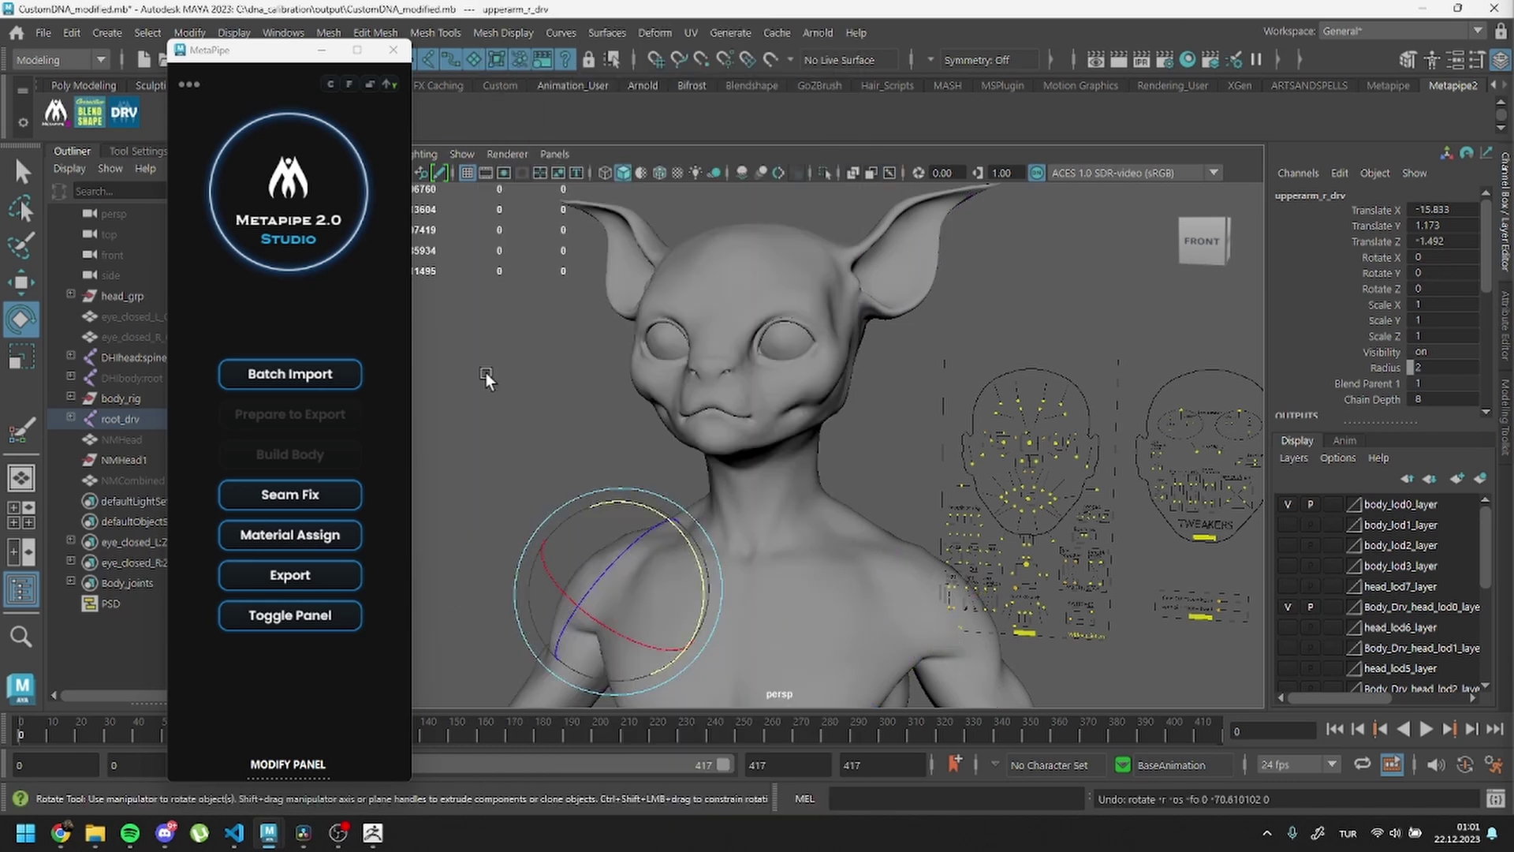
left_click(516, 447)
Activate the Paint Vertex Color Tool on head_lod0_mesh
left_click_drag(608, 565, 840, 504, "alt")
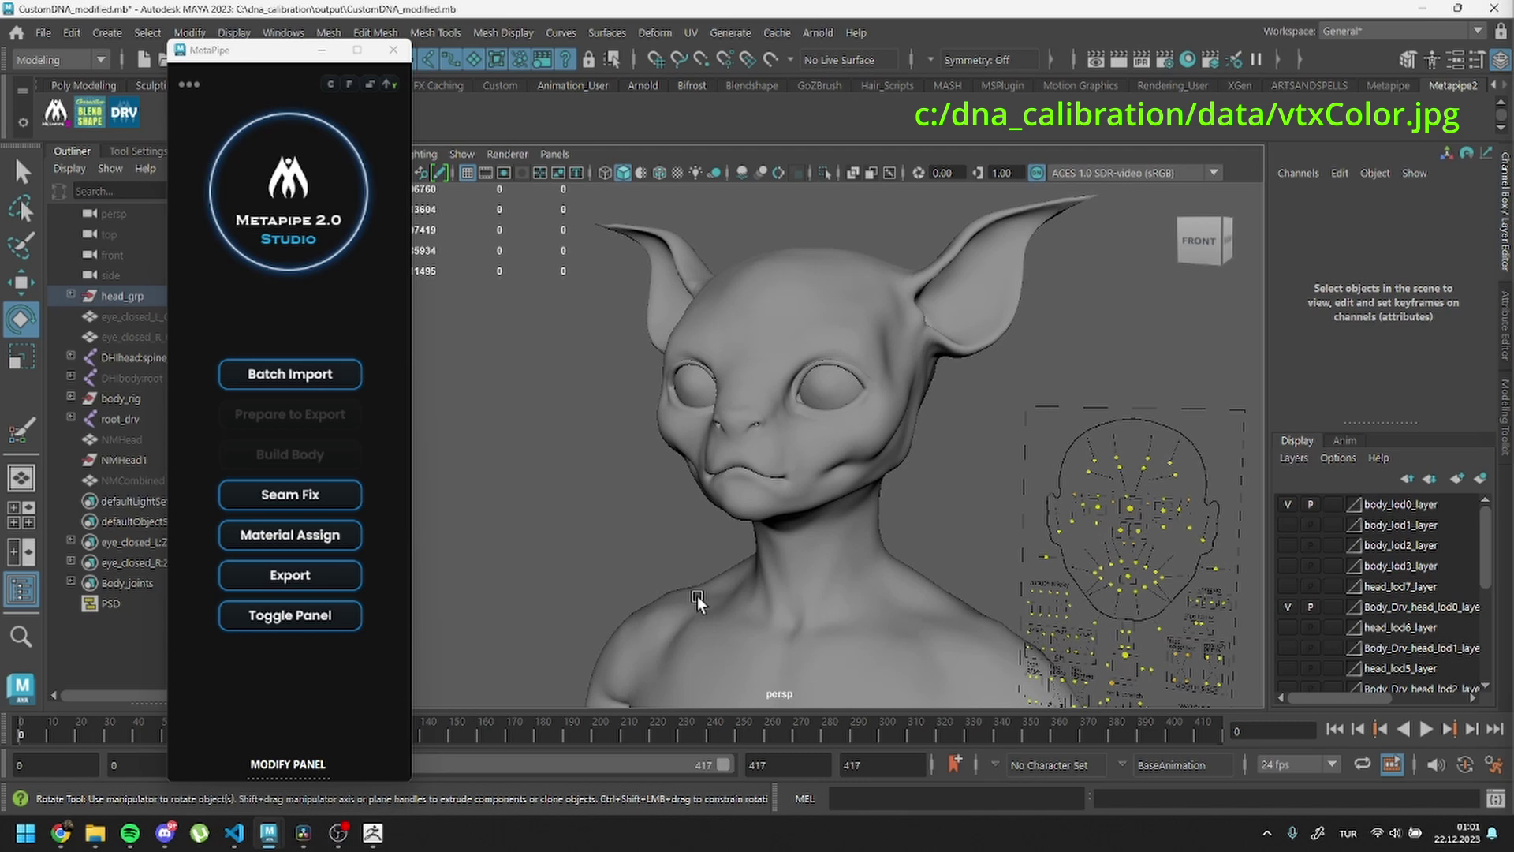
left_click(697, 595)
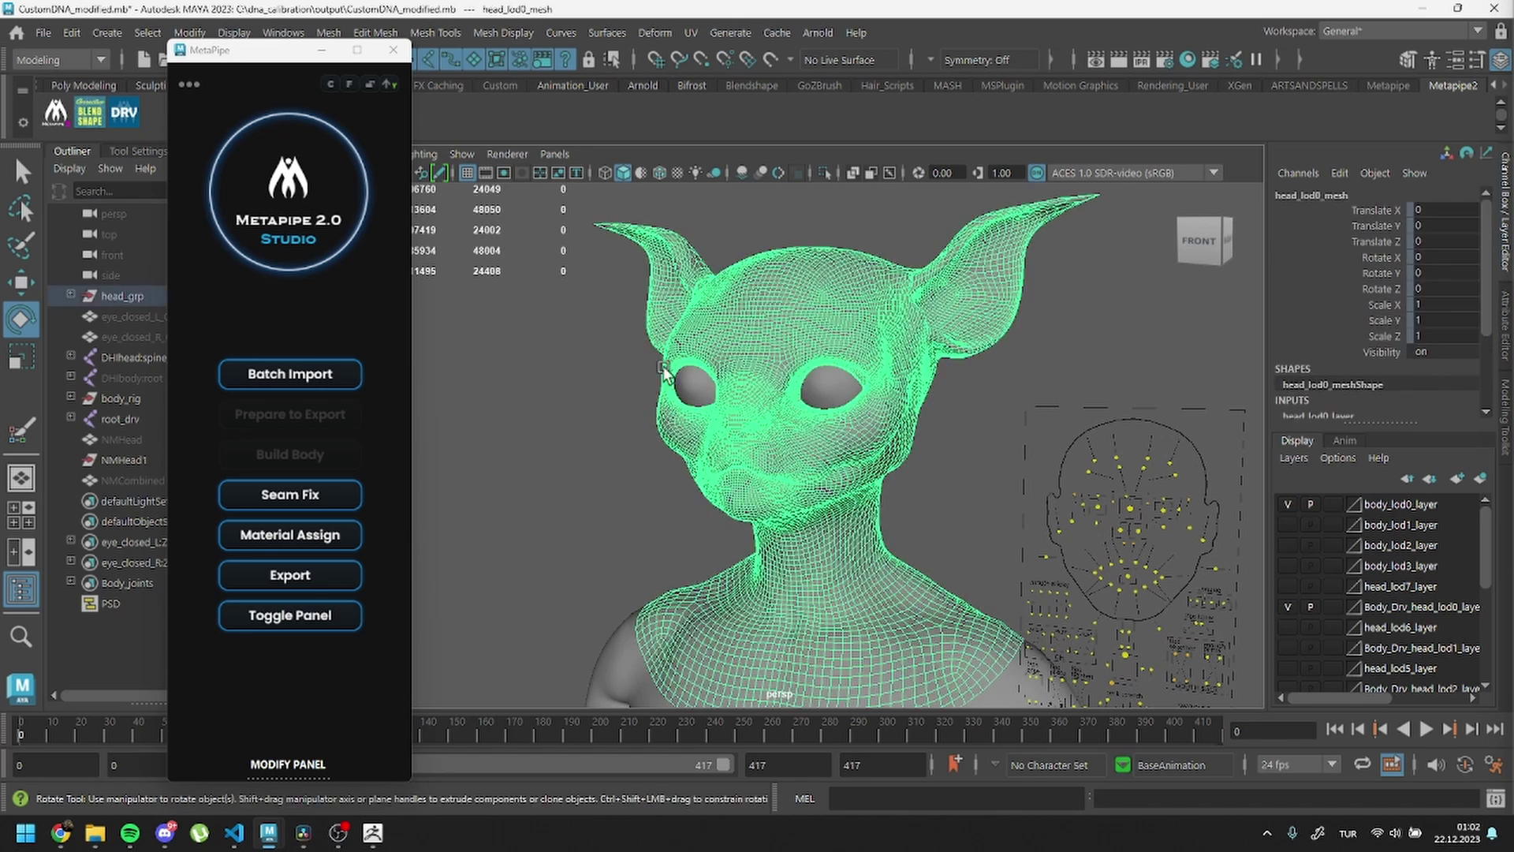
left_click(522, 32)
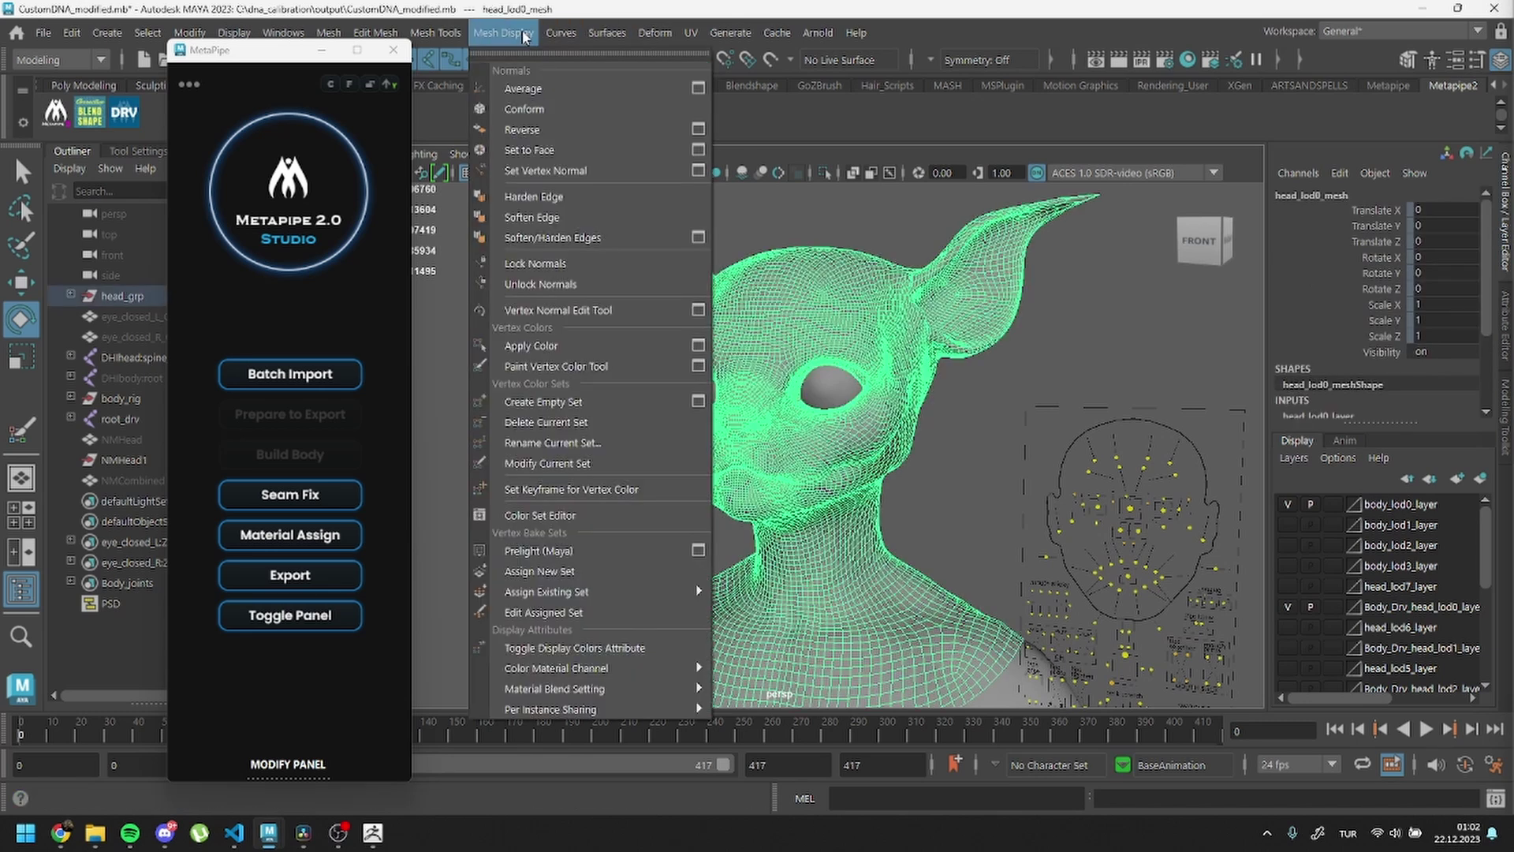
left_click(556, 366)
Expand the attribute map import options in the Paint Vertex Color Tool settings and move the MetaPipe window clear of them
left_click(121, 151)
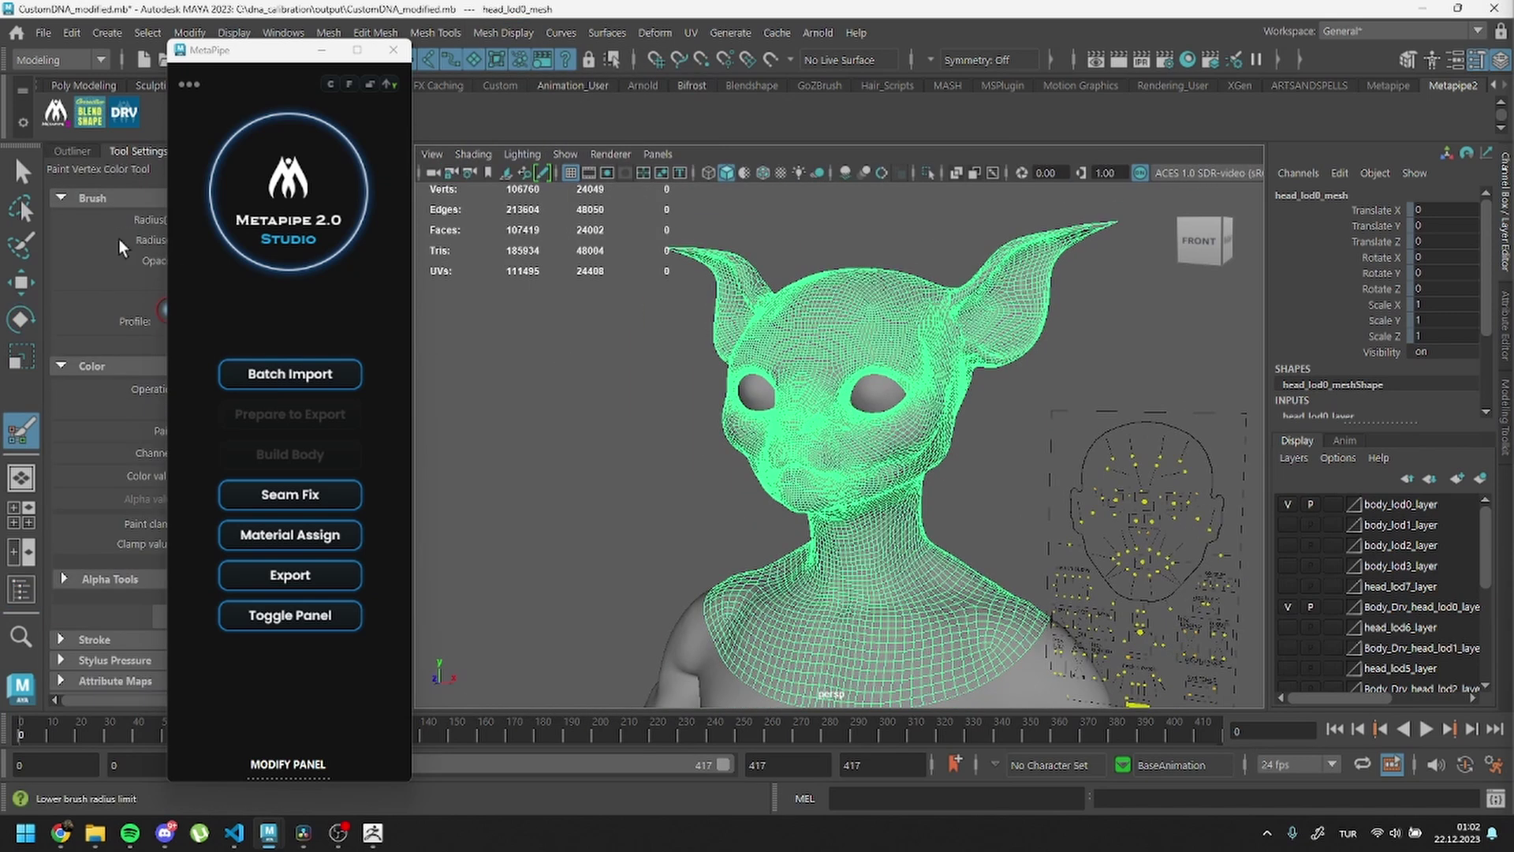
scroll(79, 623, "down", 2)
left_click(63, 619)
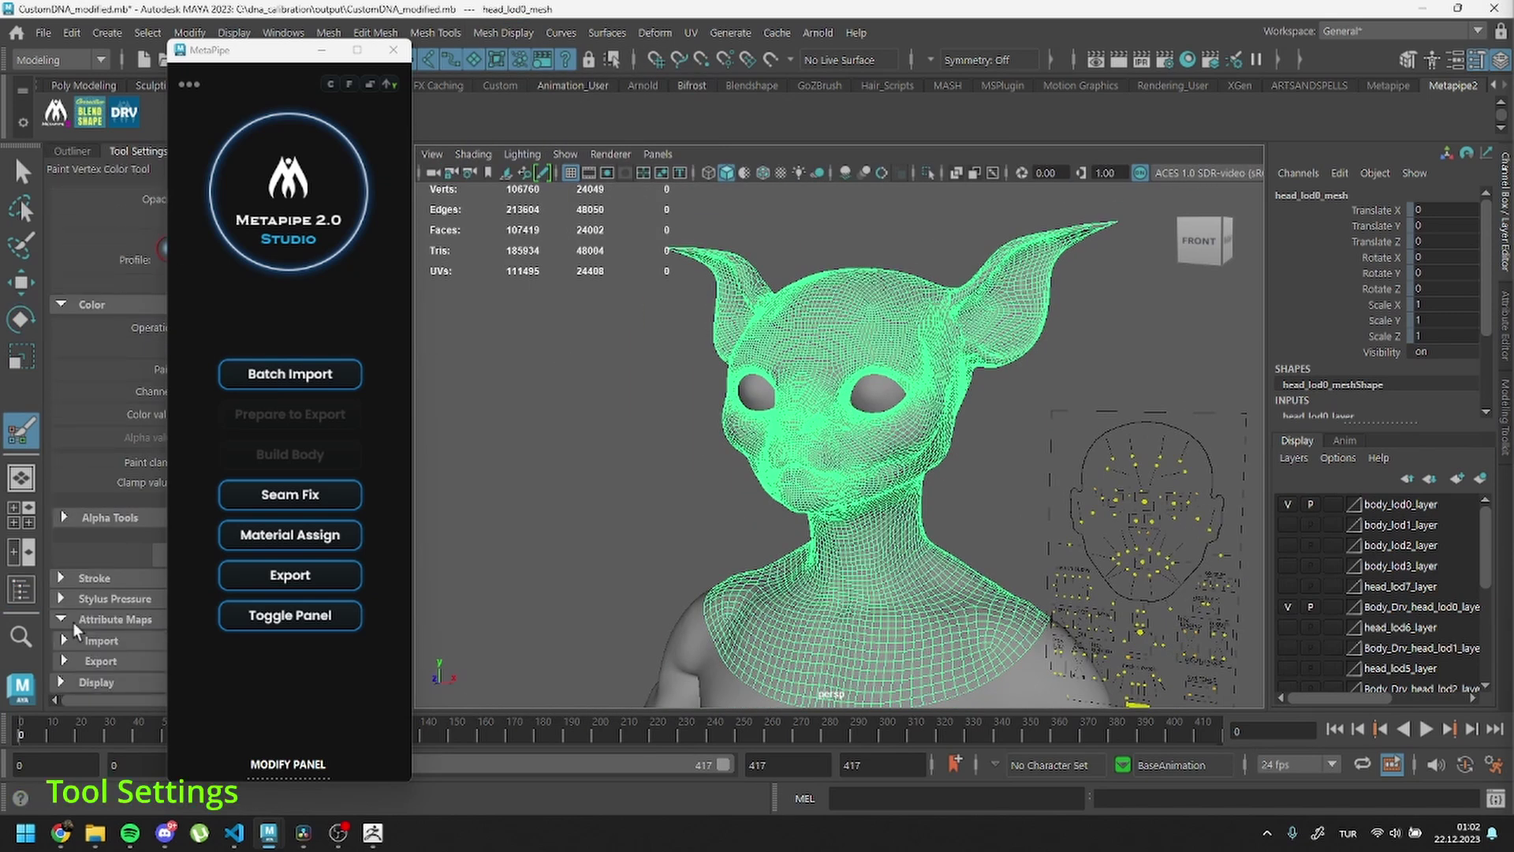
left_click(65, 640)
scroll(68, 642, "down", 2)
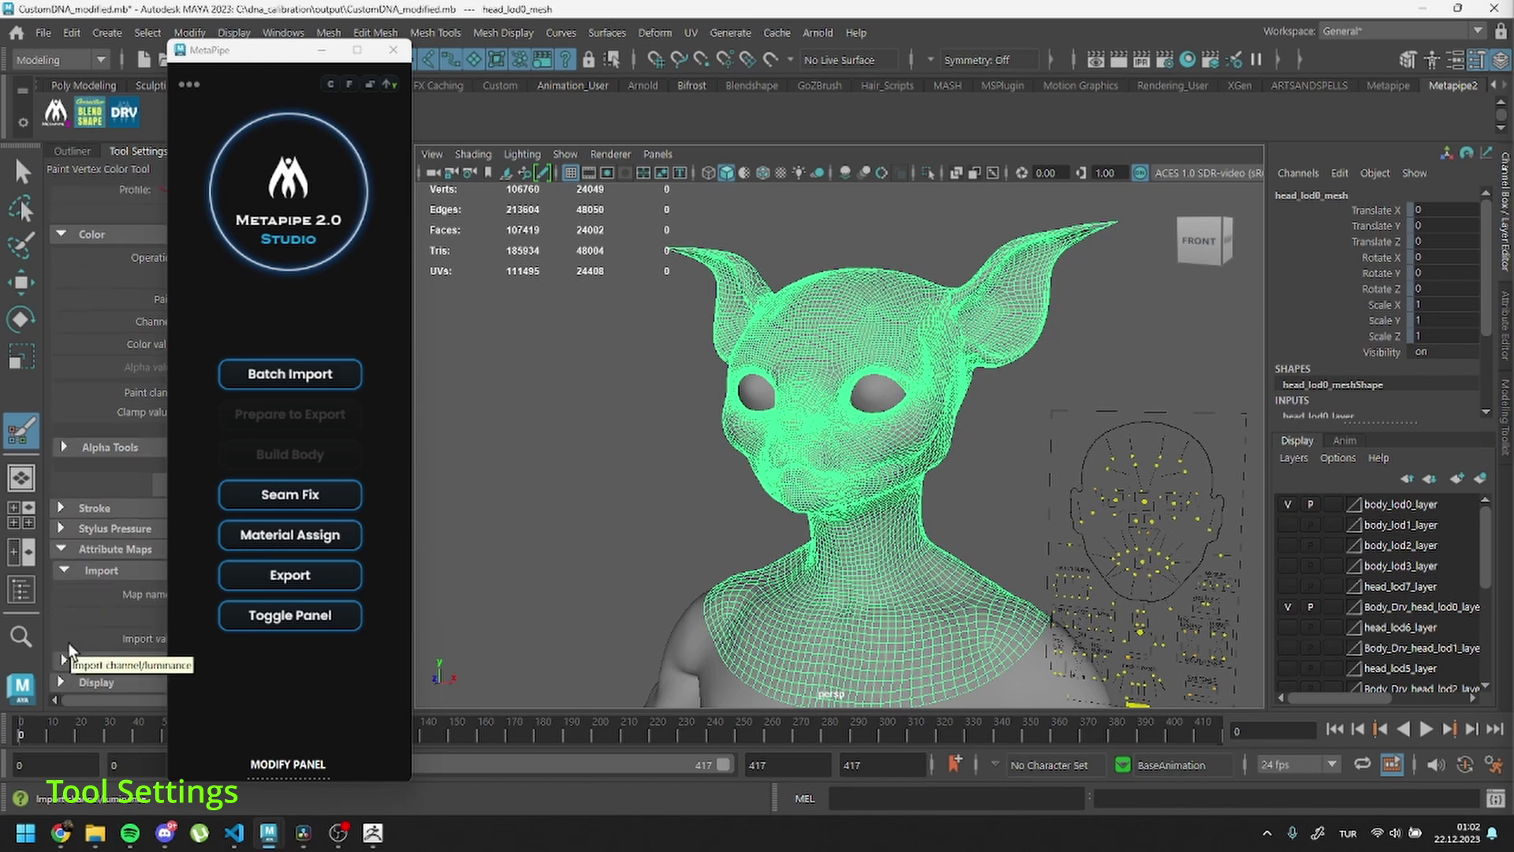
left_click_drag(249, 59, 408, 61)
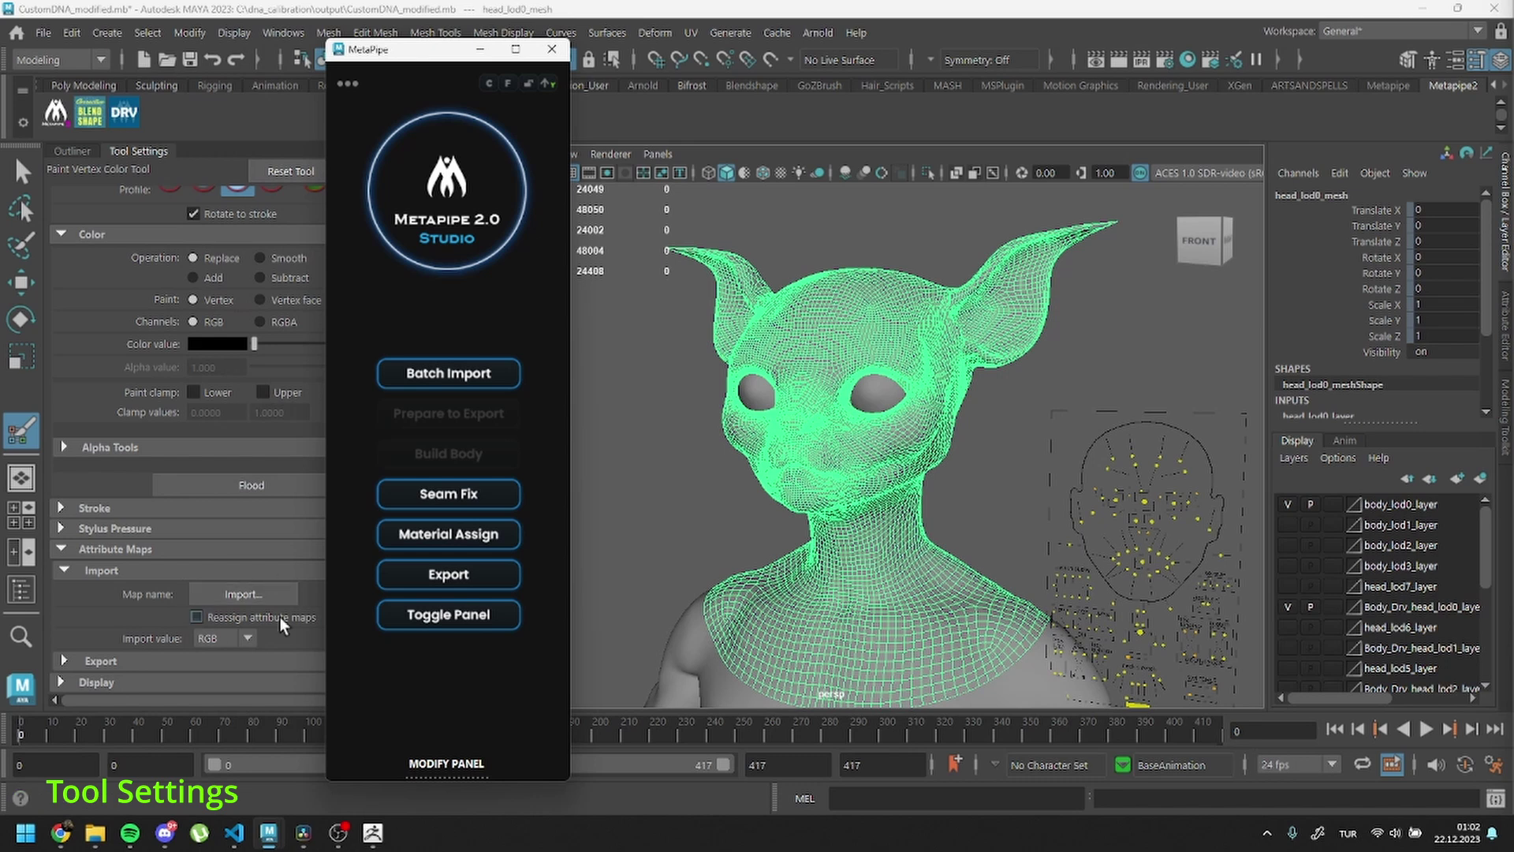
Import vtxColor.jpg from C:\dna_calibration\data as the head mesh's vertex color map, then leave the paint tool and deselect the mesh
left_click(251, 597)
left_click(475, 89)
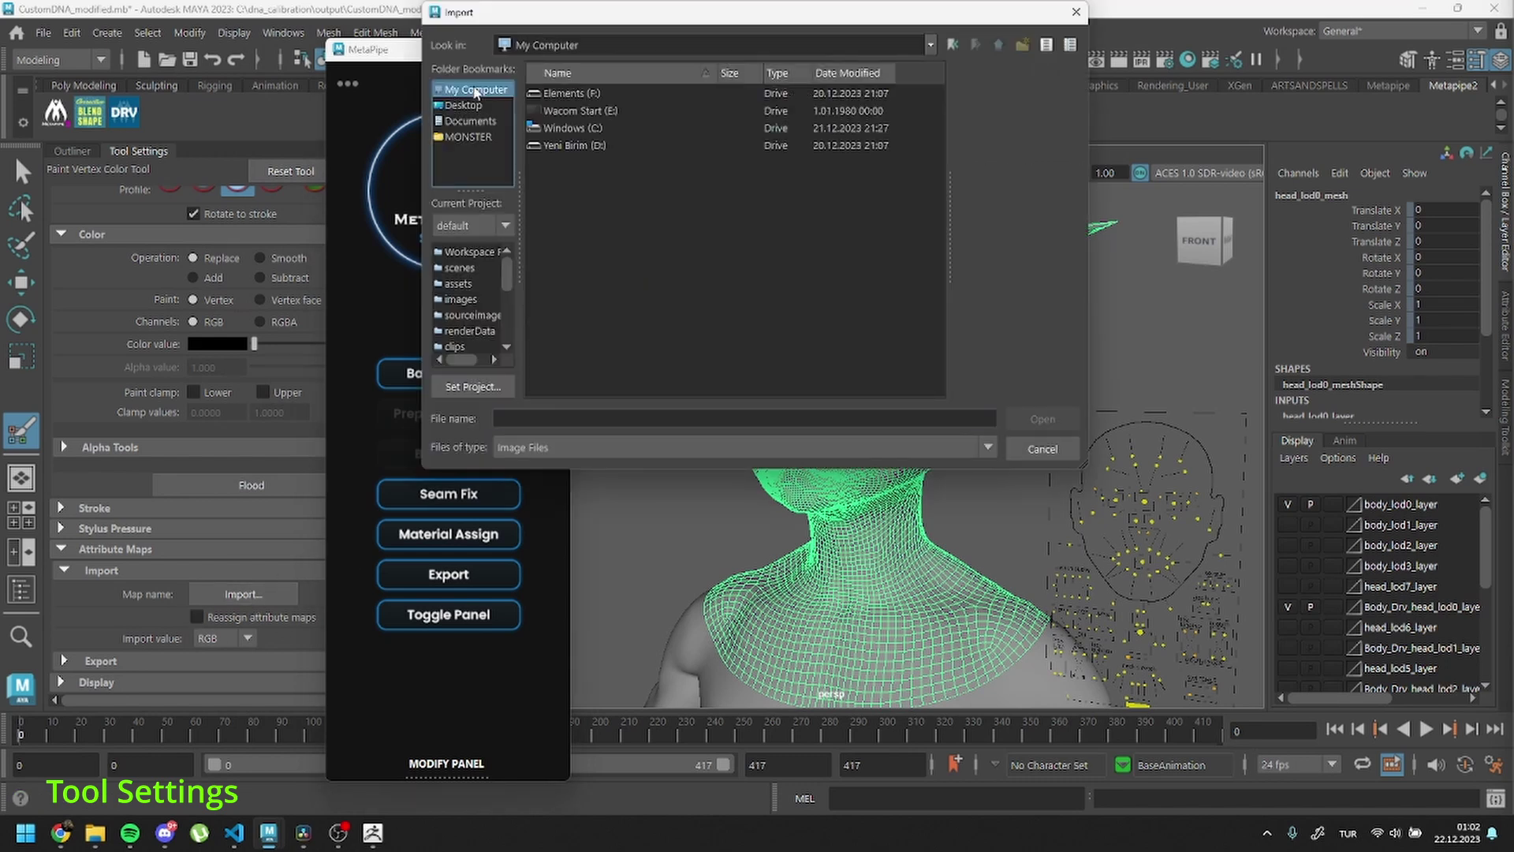
double_click(587, 126)
double_click(578, 145)
double_click(571, 109)
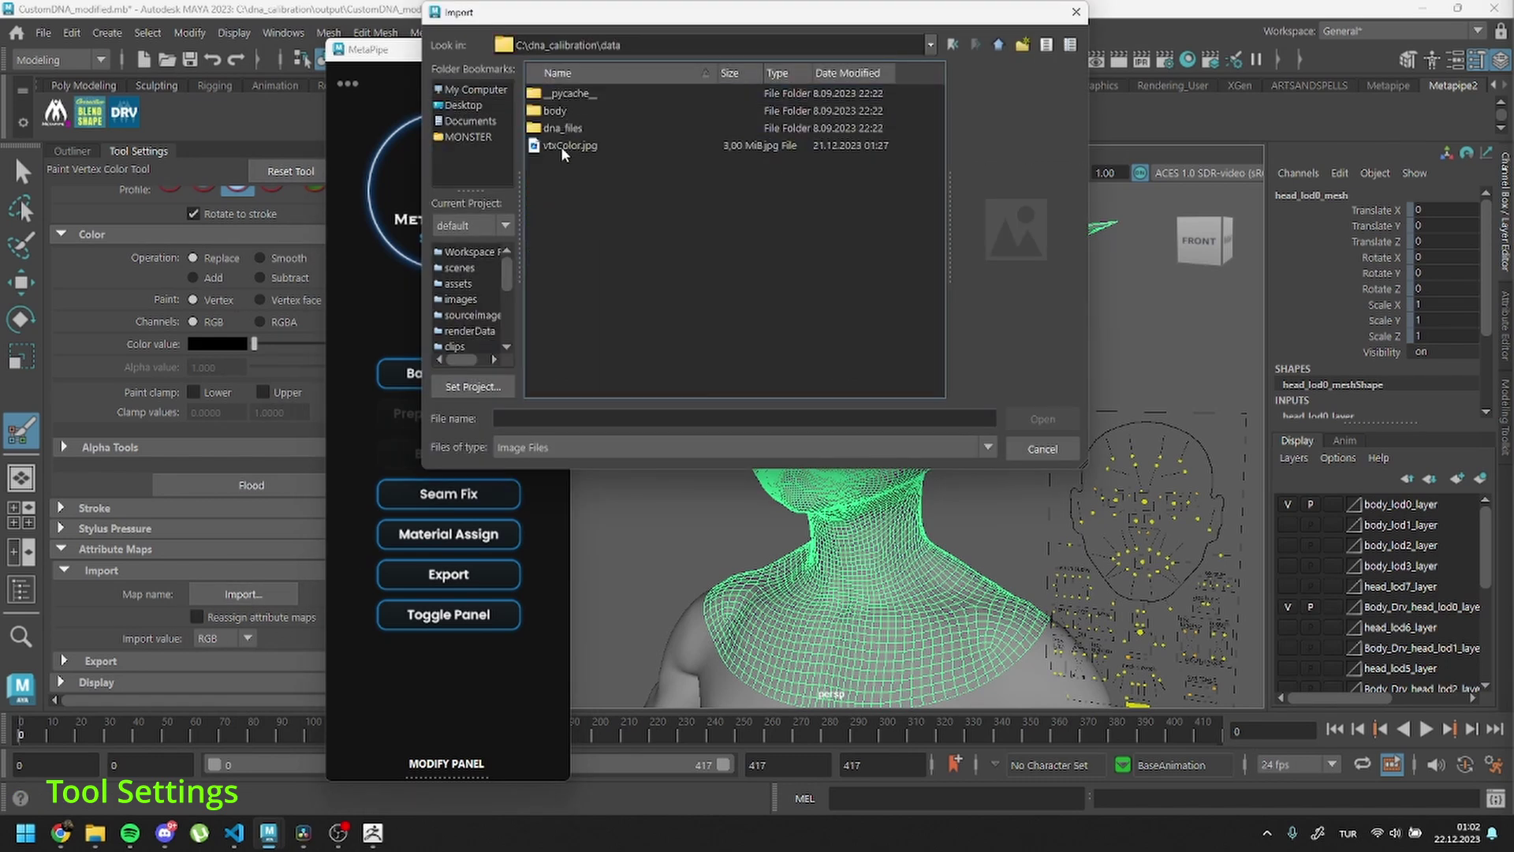
left_click(562, 146)
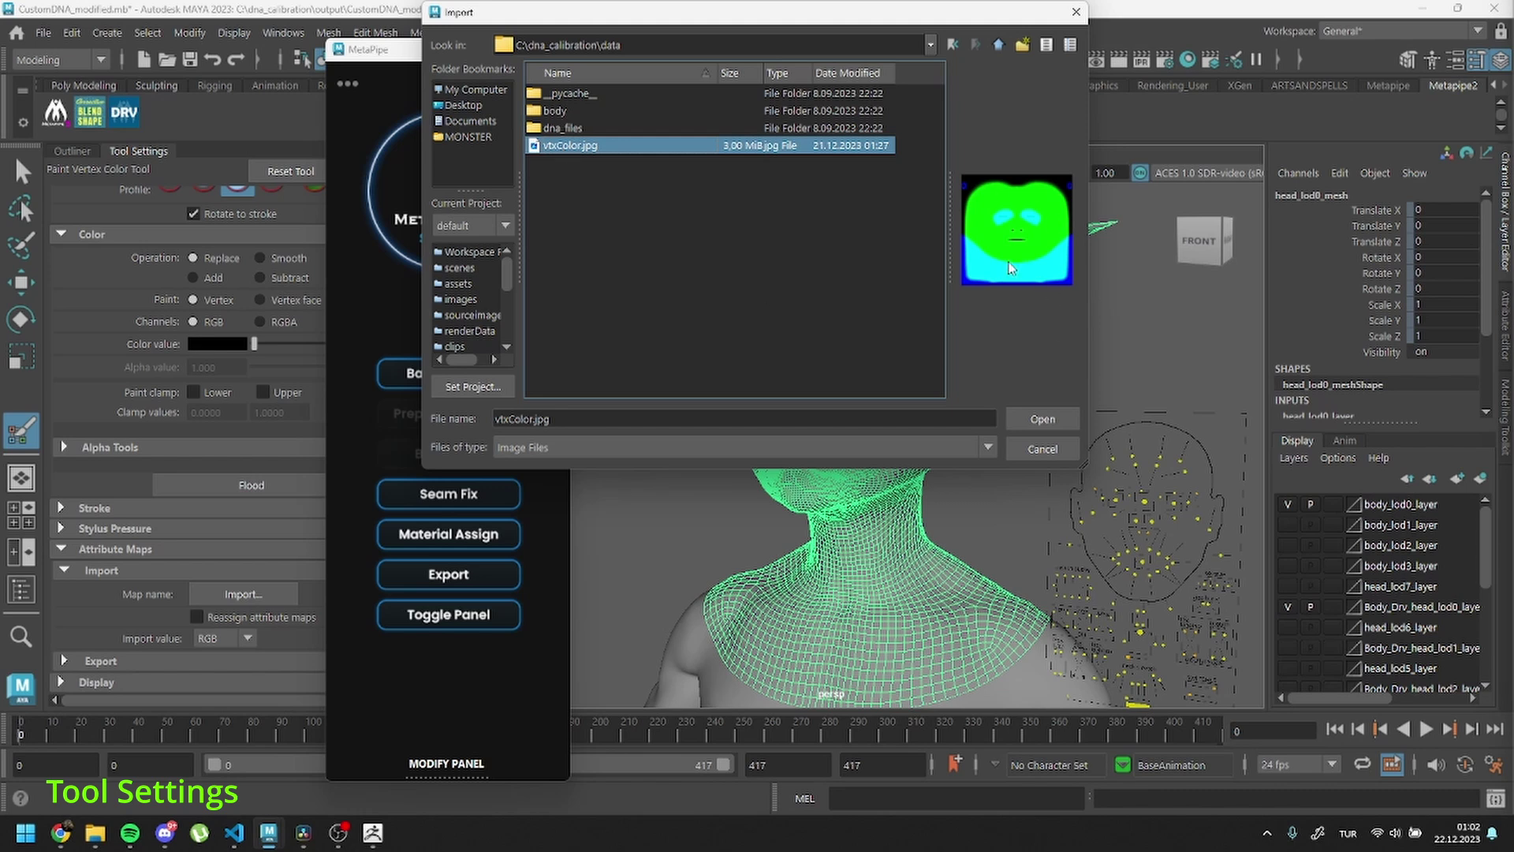
left_click(1048, 417)
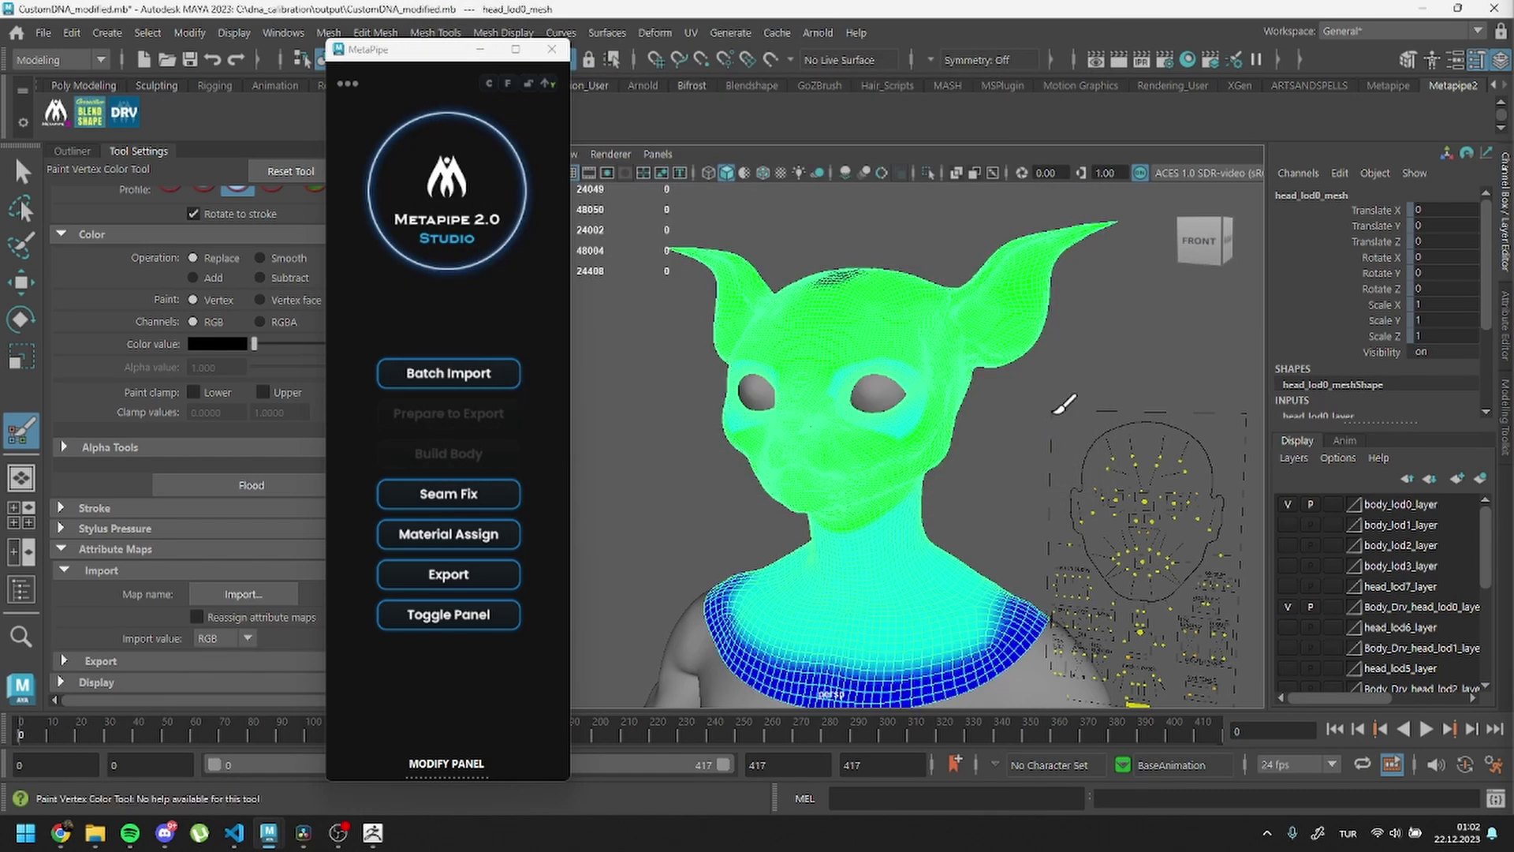
key("w")
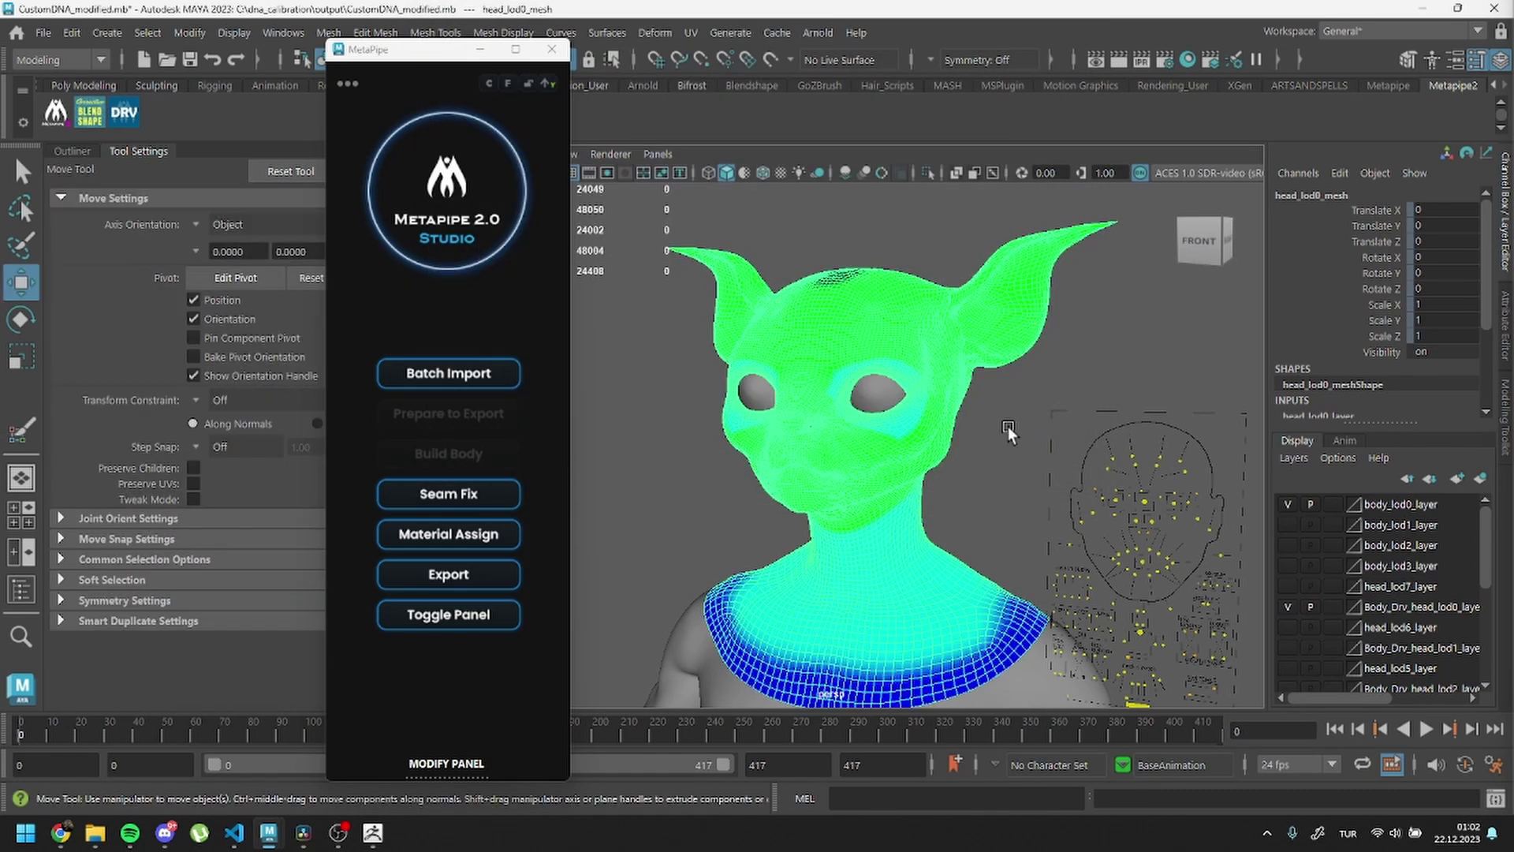
left_click(71, 150)
left_click_drag(404, 54, 315, 53)
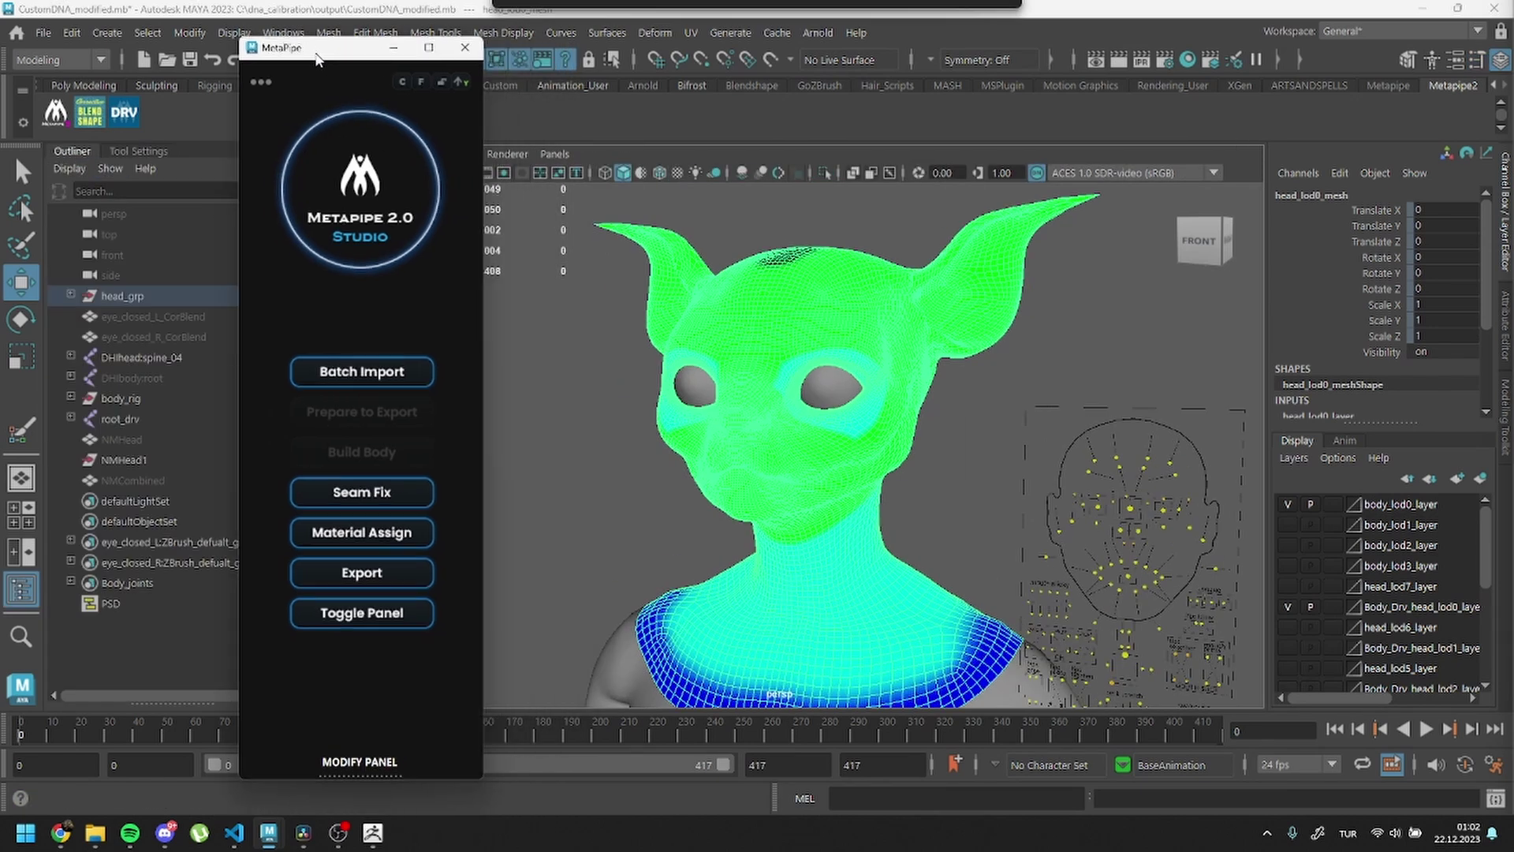
left_click(584, 378)
Delete the eyeshell, eyelashes, eyeEdge, cartilage and saliva meshes from head_lod0_grp
scroll(674, 493, "down", 2)
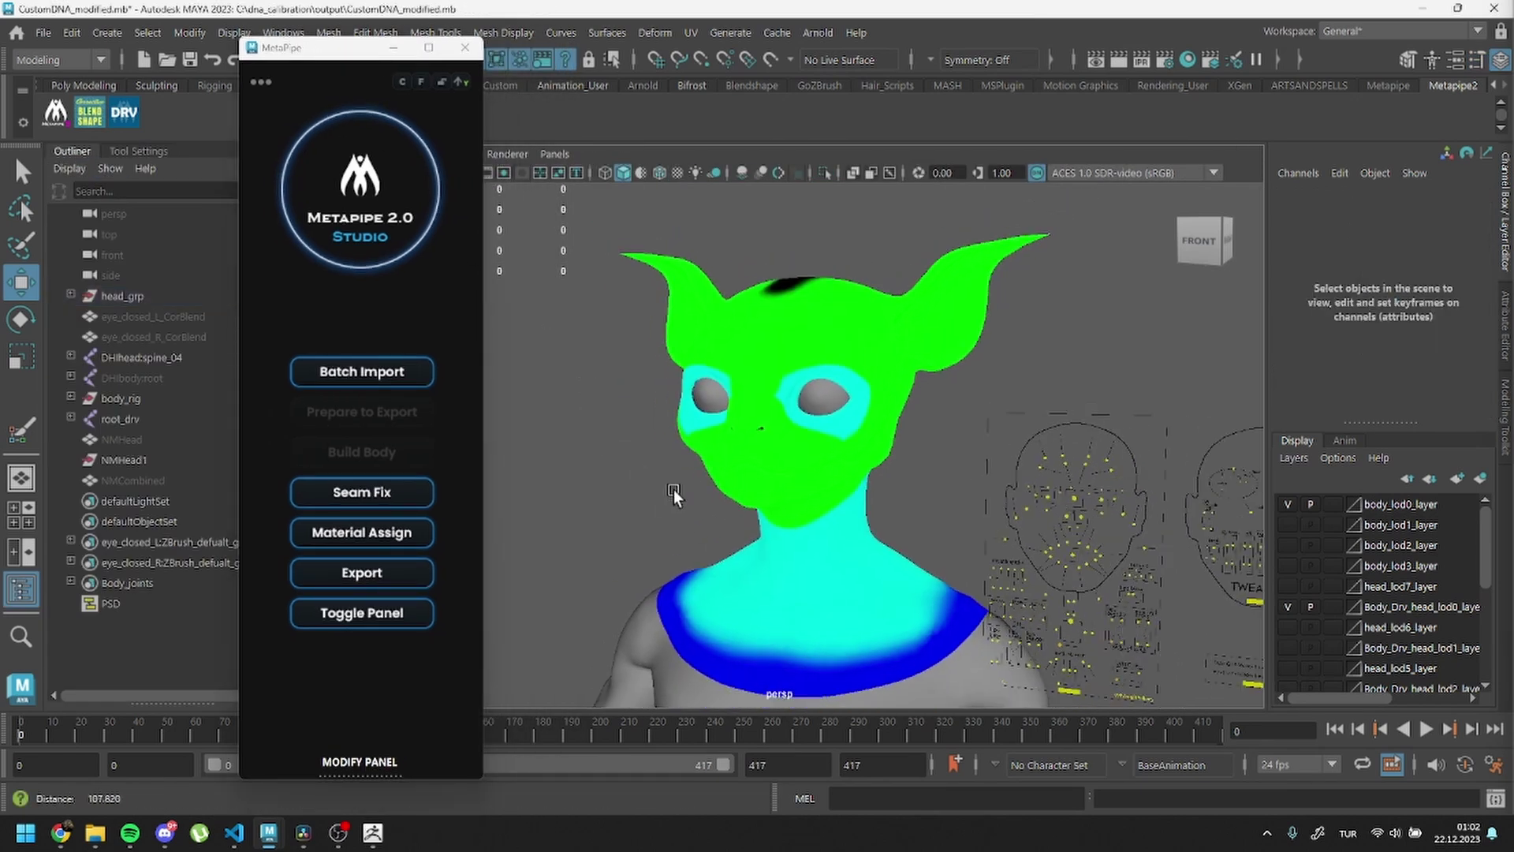
left_click_drag(674, 489, 727, 439, "alt")
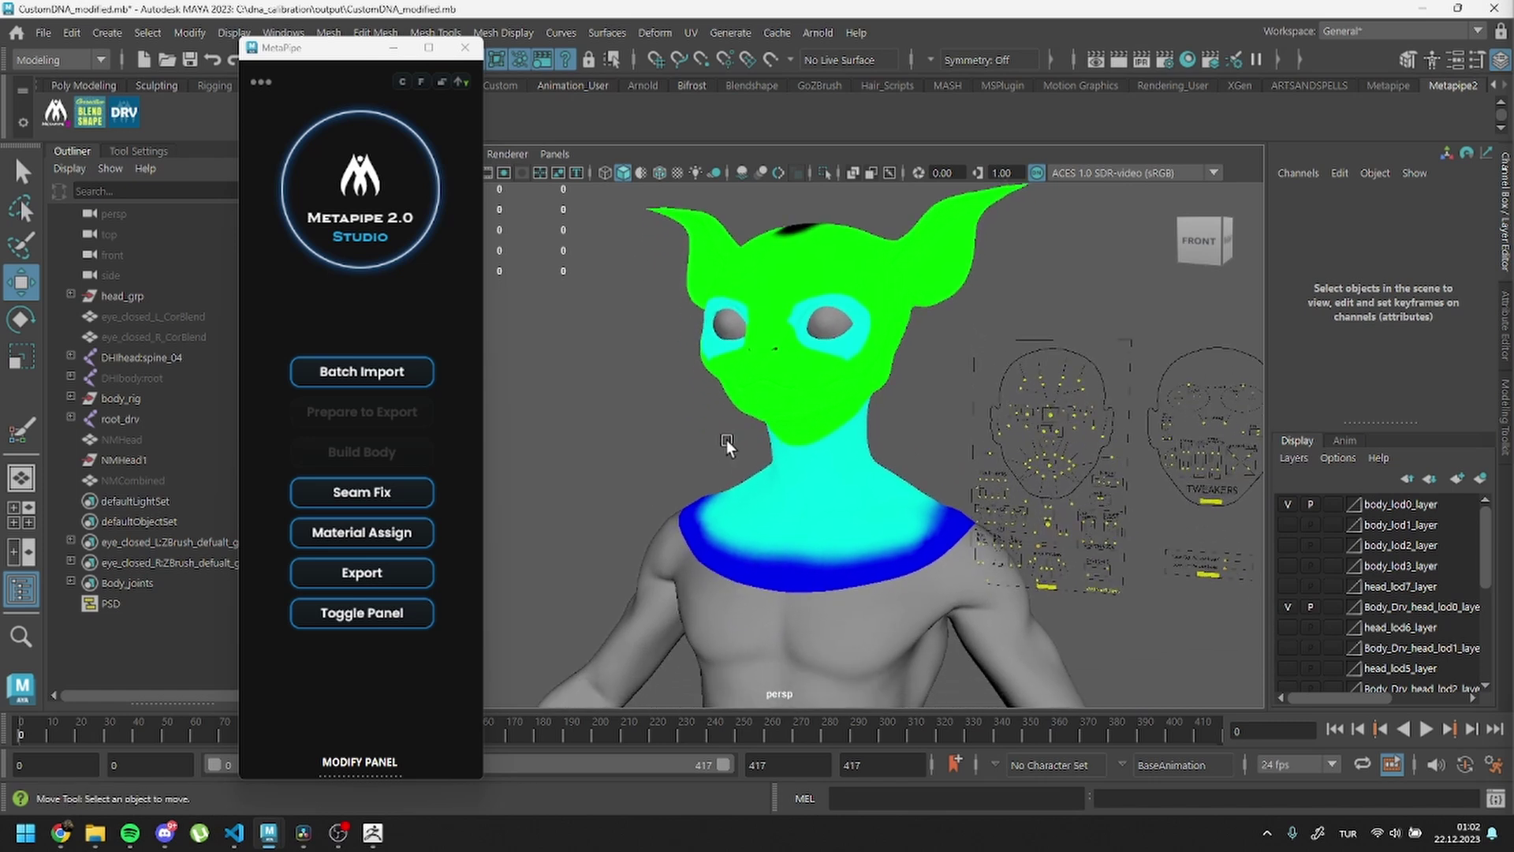
left_click(71, 295)
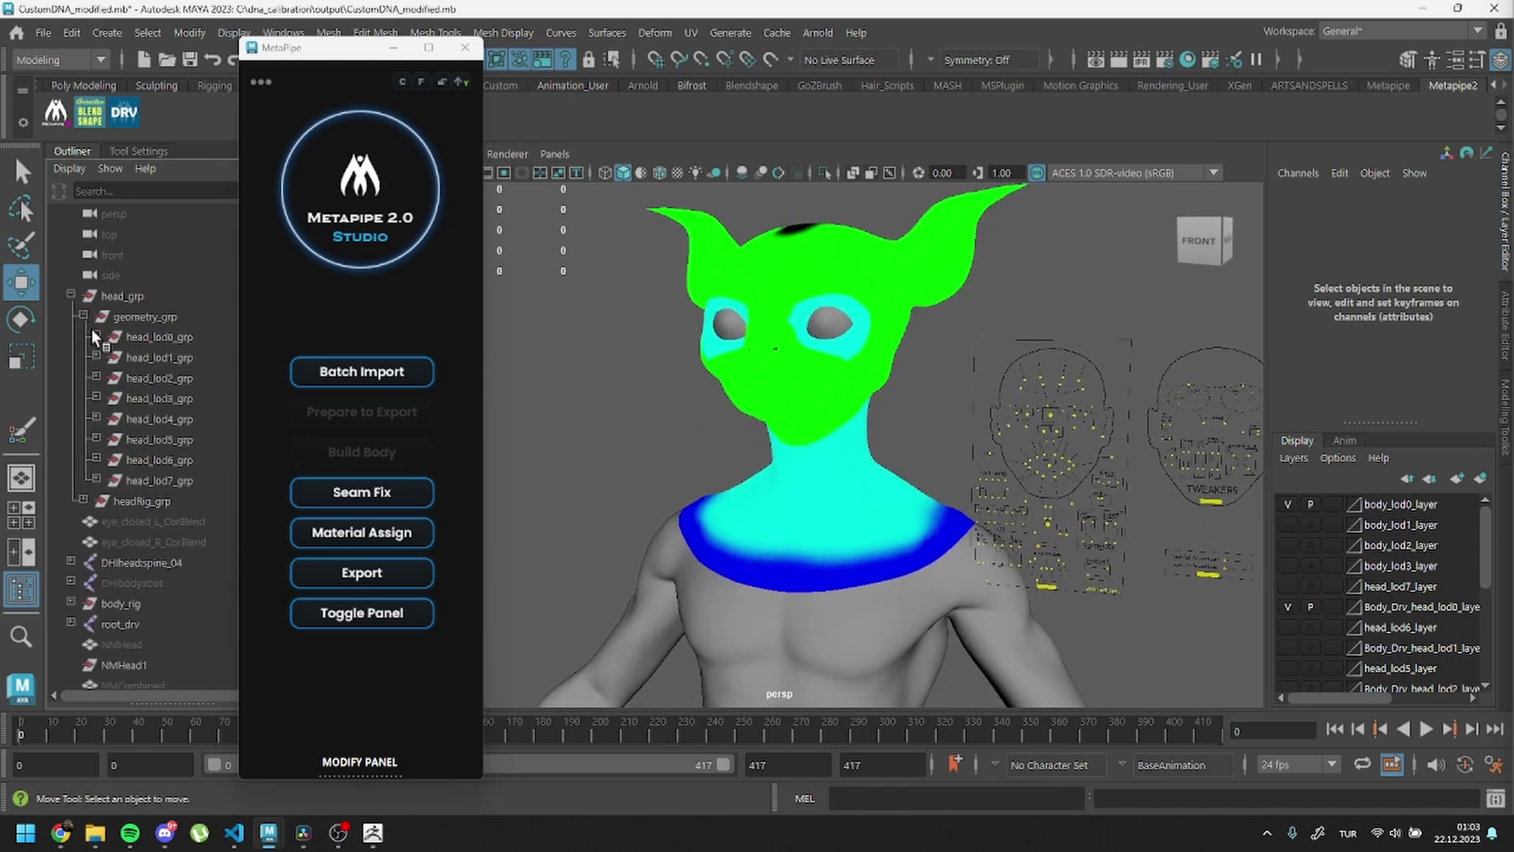
left_click(95, 335)
left_click(180, 459)
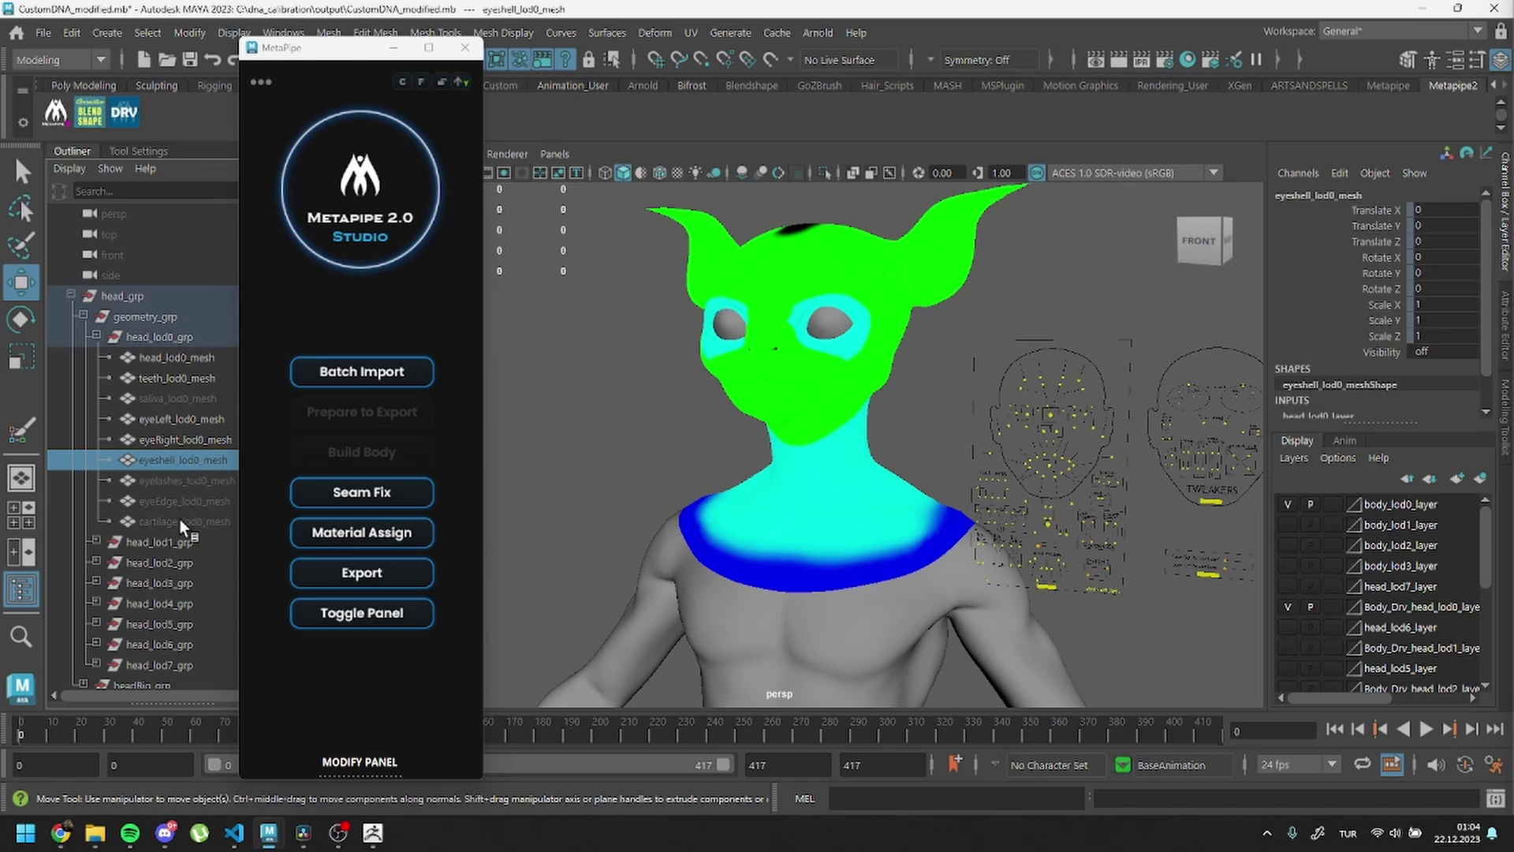
left_click(183, 520, "shift")
key("Delete")
left_click(163, 400)
key("Delete")
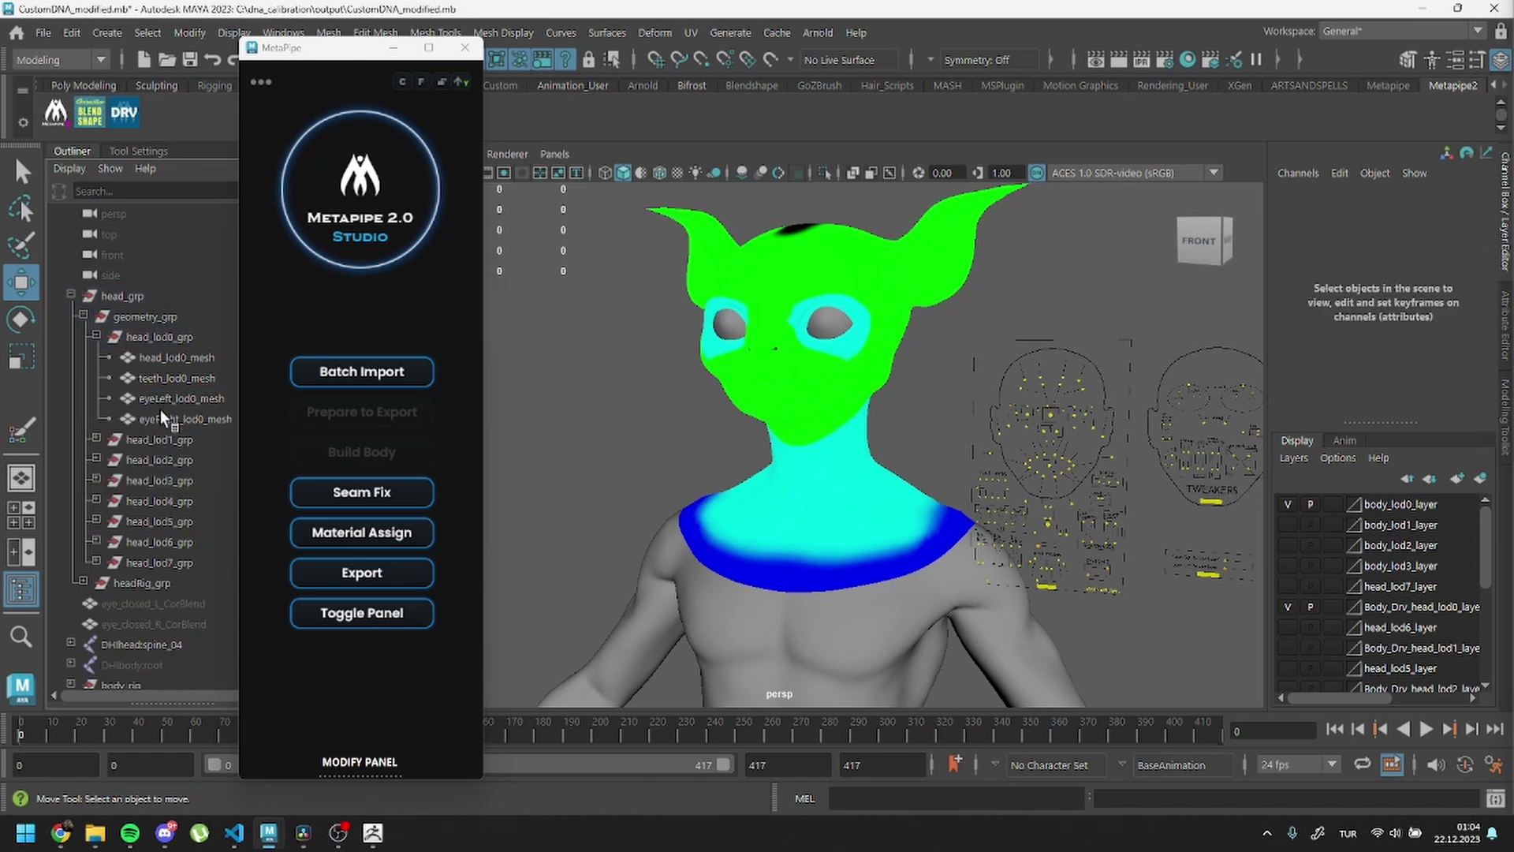
Delete the lower-detail head groups head_lod1_grp through head_lod7_grp from geometry_grp
left_click(161, 439)
left_click(177, 562, "shift")
key("Delete")
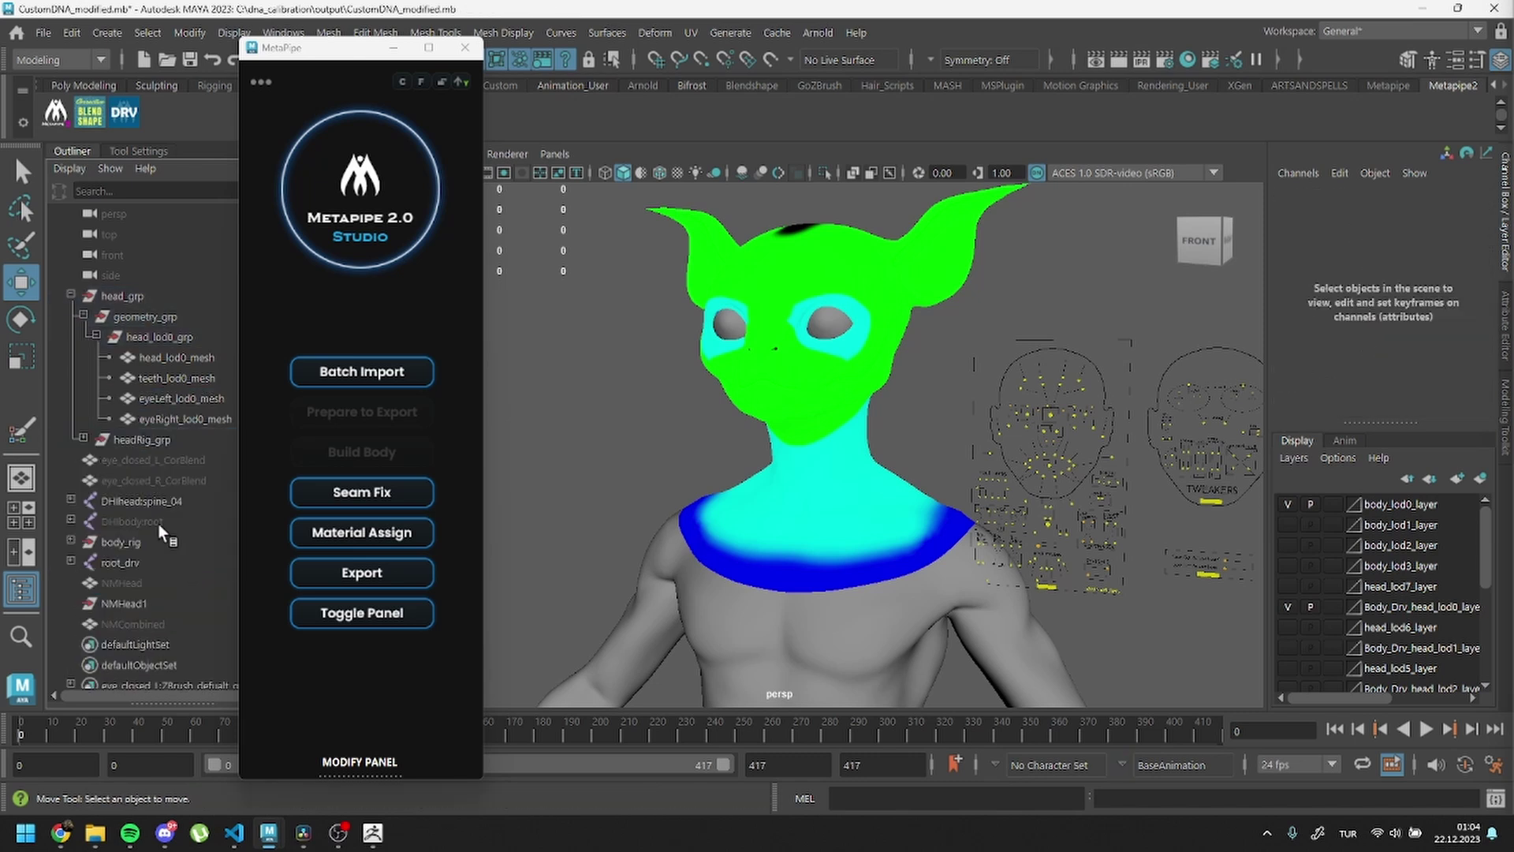
Delete body_lod1_grp, body_lod2_grp and body_lod3_grp from body_geometry_grp, keeping only body_lod0_grp
left_click(70, 541)
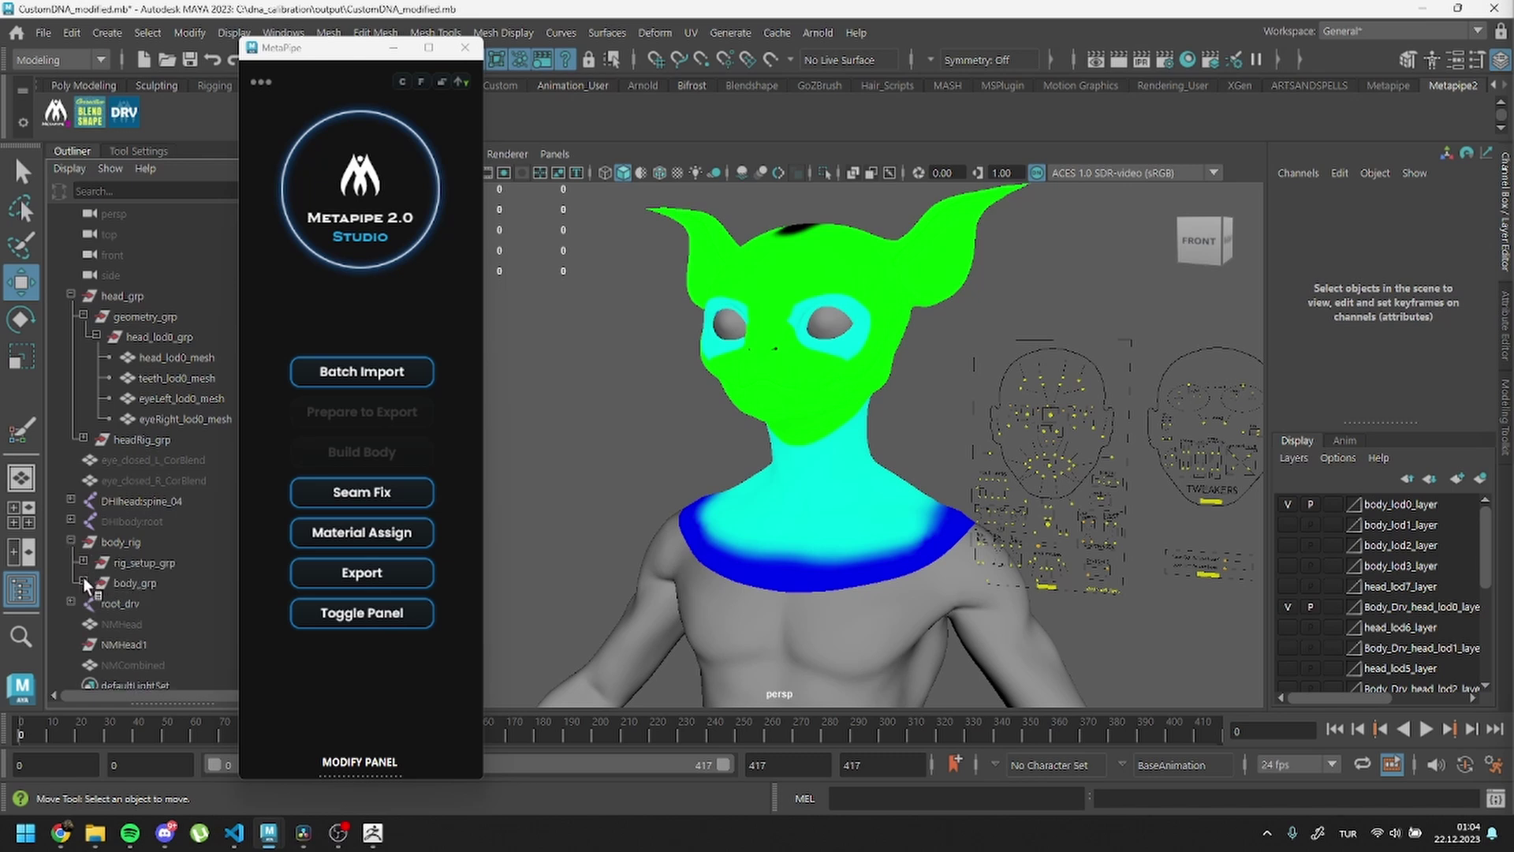
left_click(82, 582)
left_click(95, 602)
scroll(131, 610, "down", 4)
left_click_drag(172, 460, 175, 418)
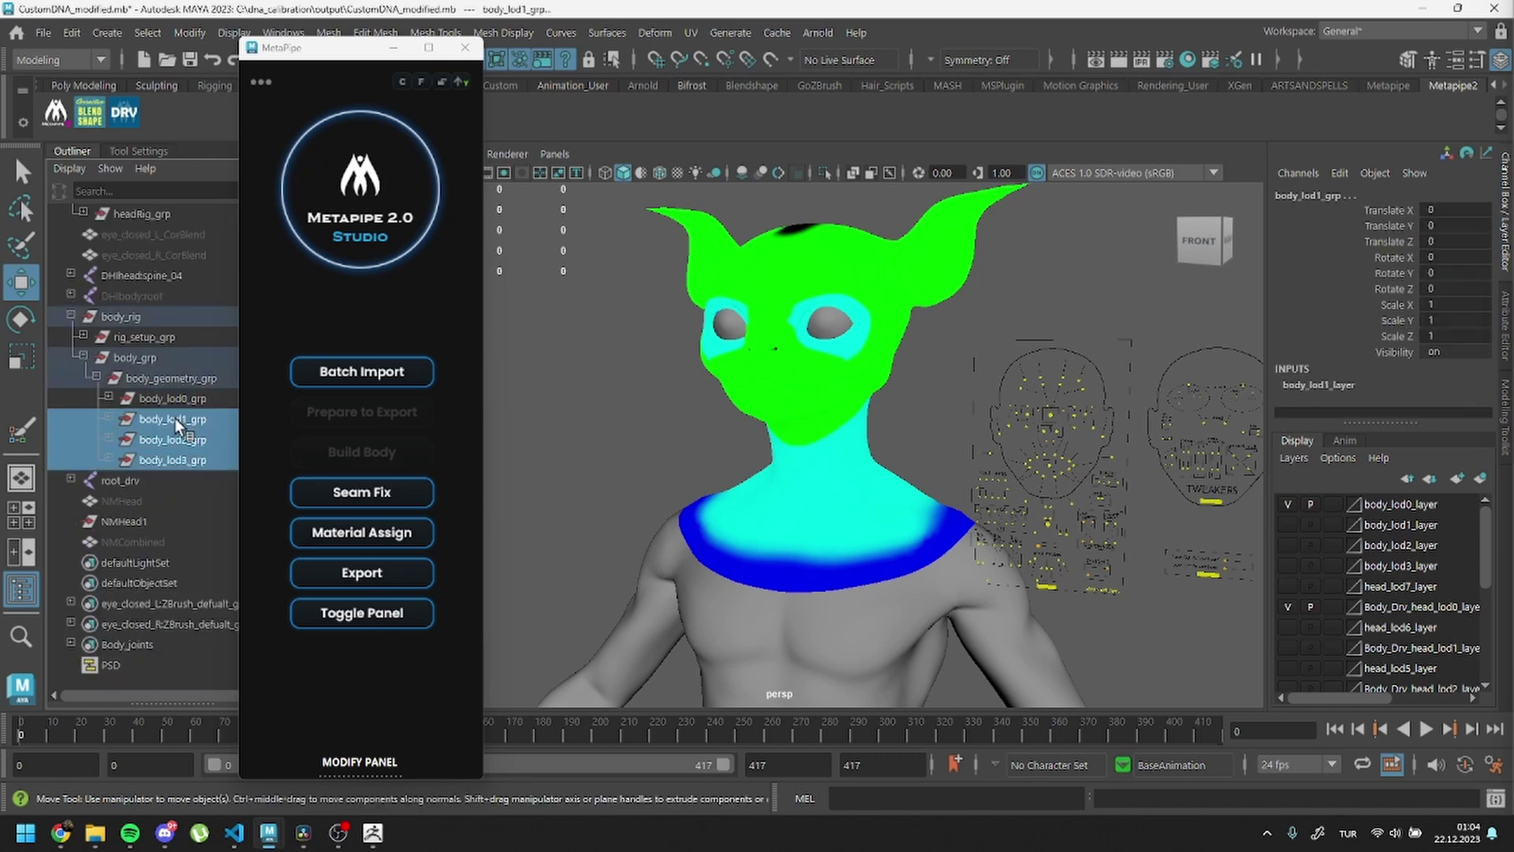
key("Delete")
left_click(109, 459)
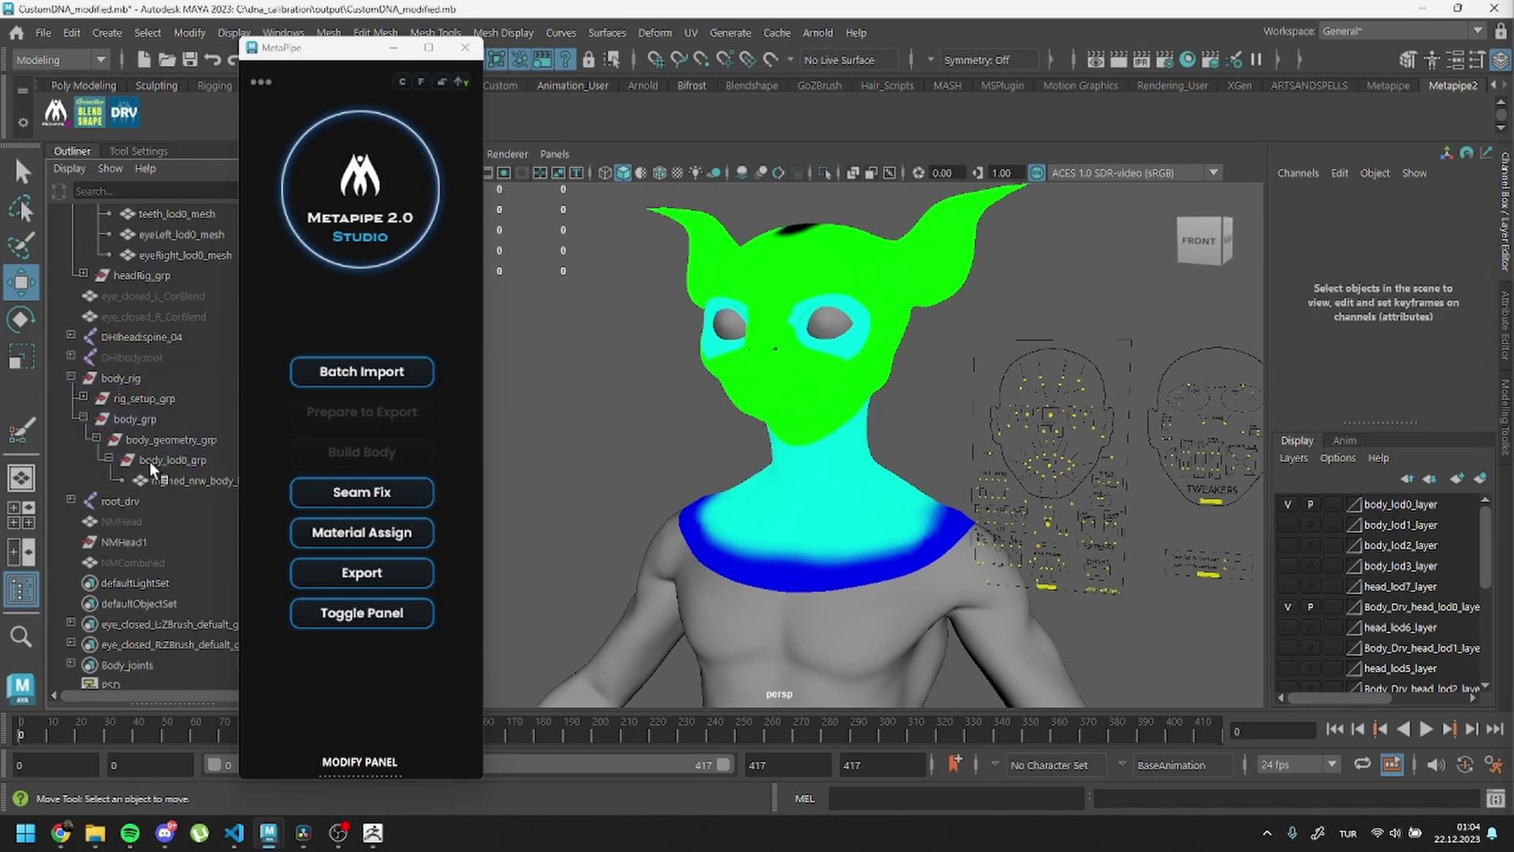
scroll(151, 441, "up", 3)
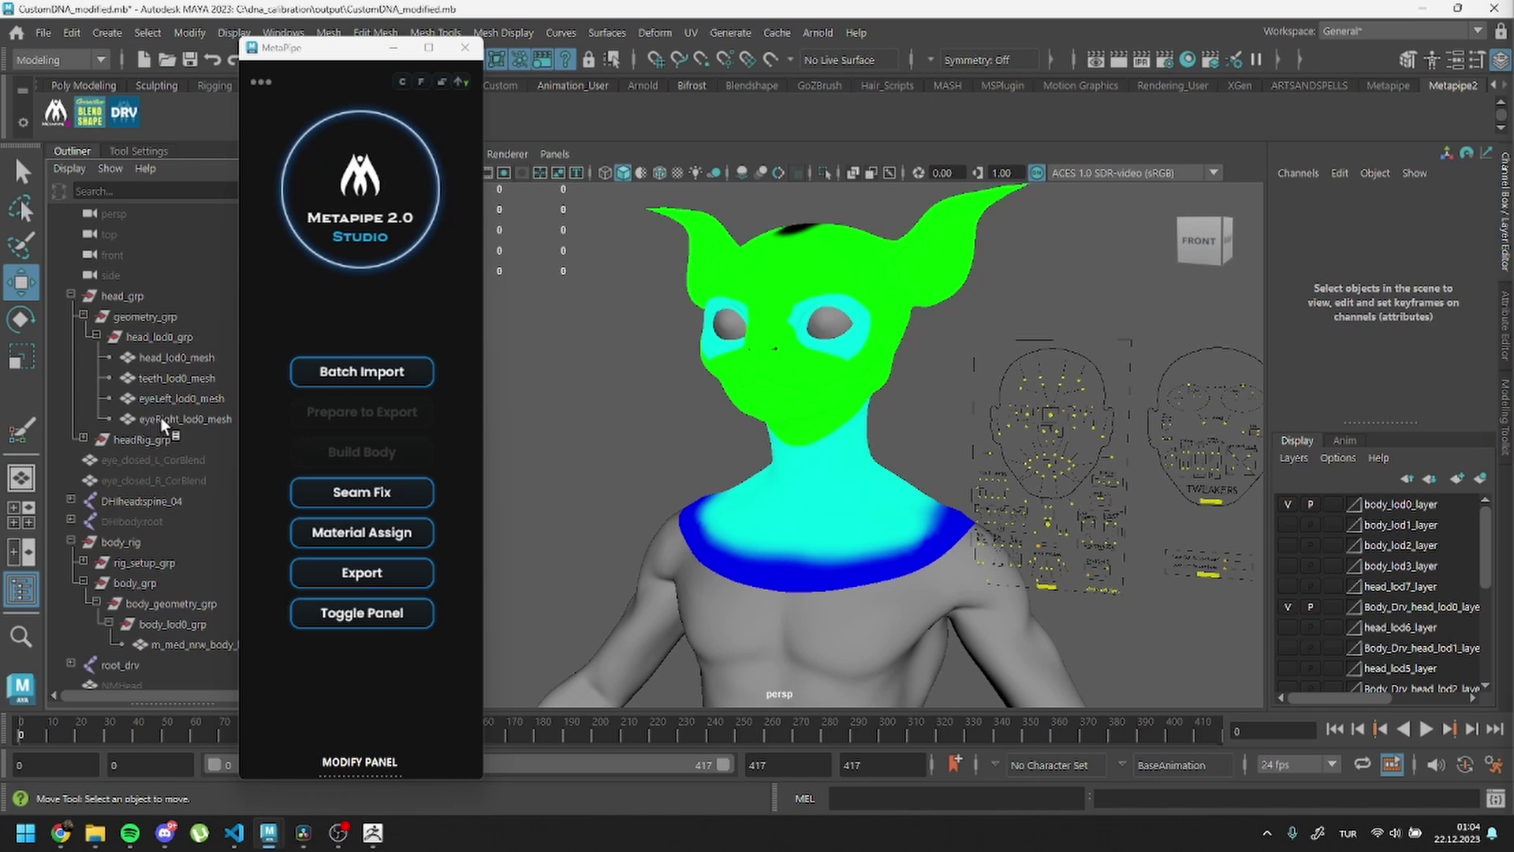
Run MetaPipe's Material Assign on teeth_lod0_mesh, eyeLeft_lod0_mesh and eyeRight_lod0_mesh, then clear the selection
left_click(161, 418)
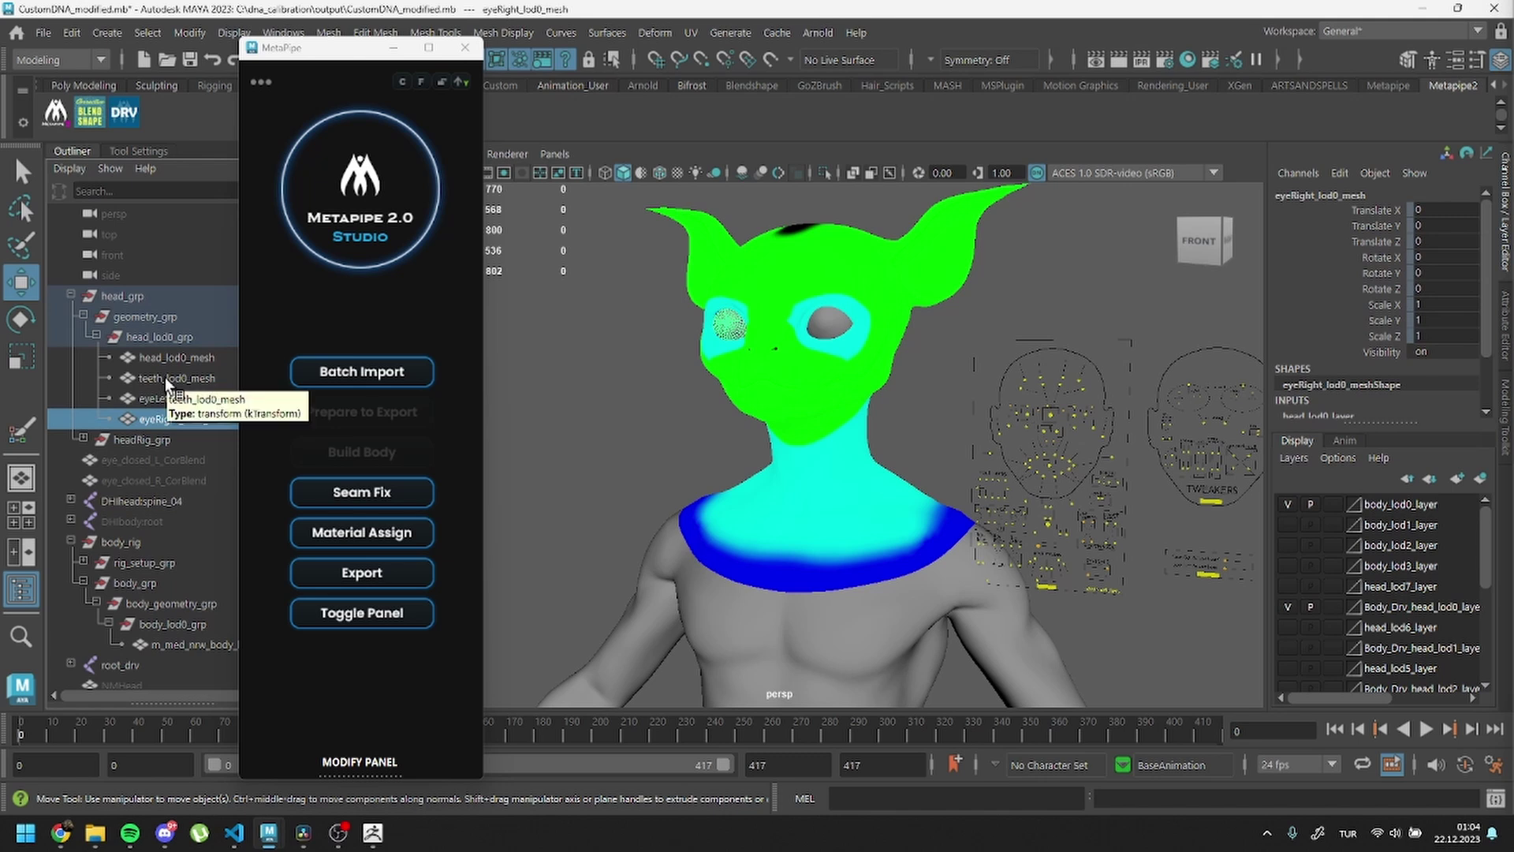
left_click(164, 377, "shift")
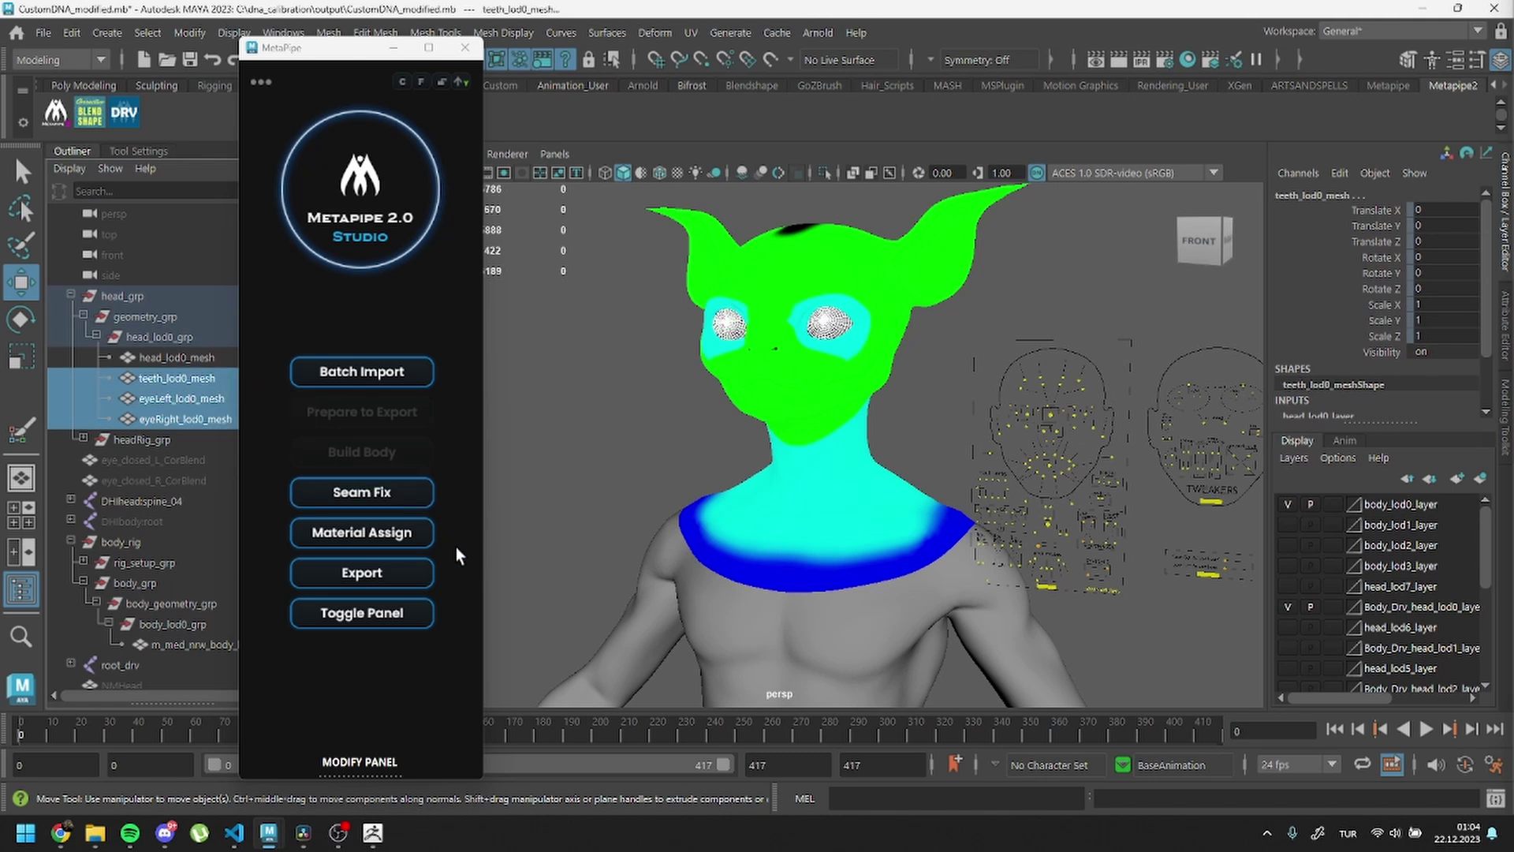
left_click(421, 534)
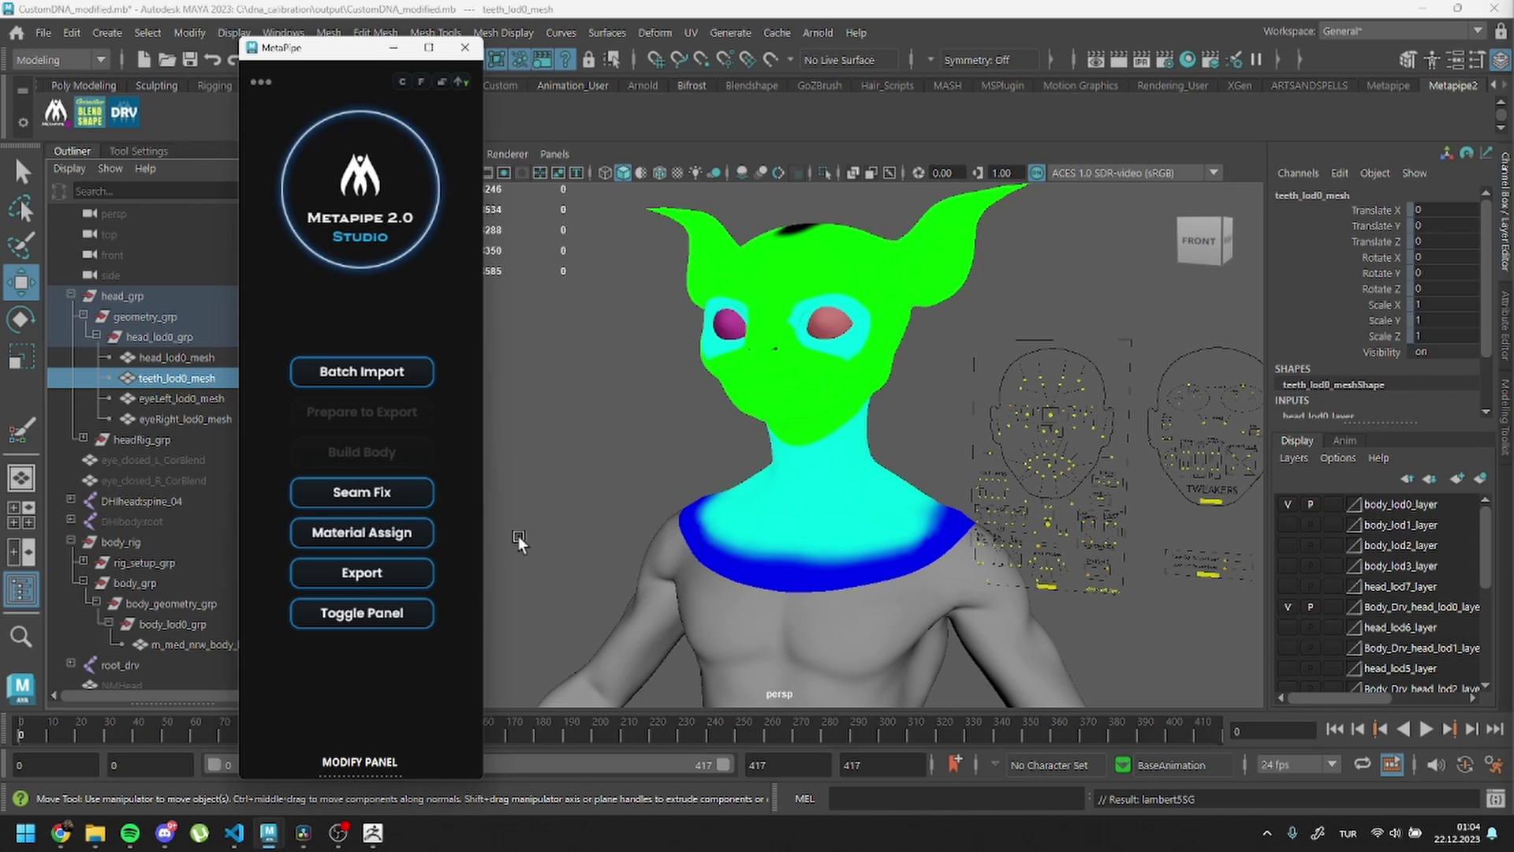
left_click(565, 434)
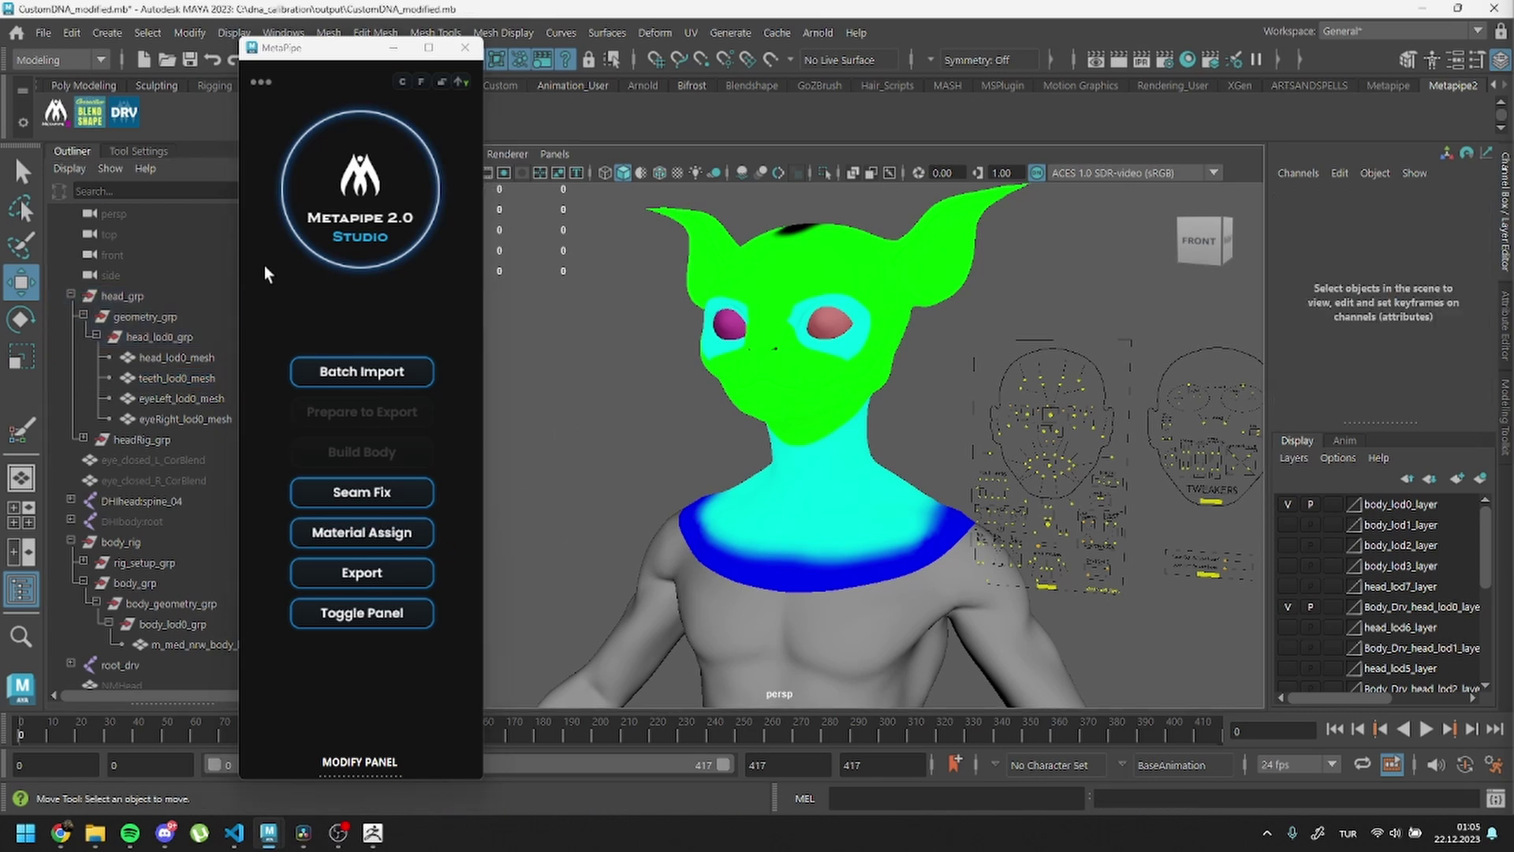
Review the FBX settings of Export Selection, including geometry, animation and deformed model options, and close without exporting
left_click(43, 33)
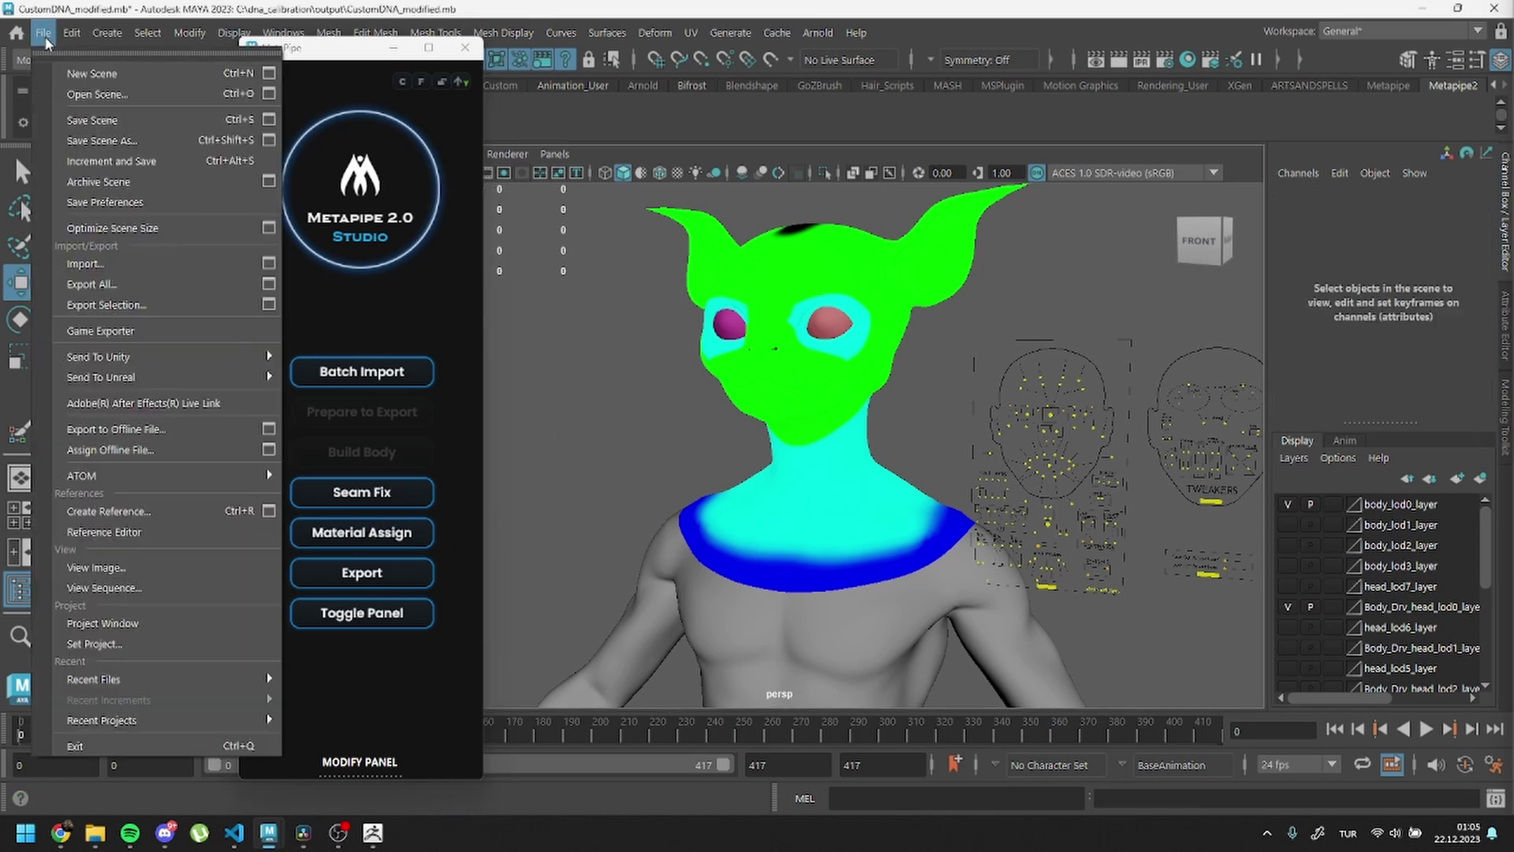
left_click(95, 298)
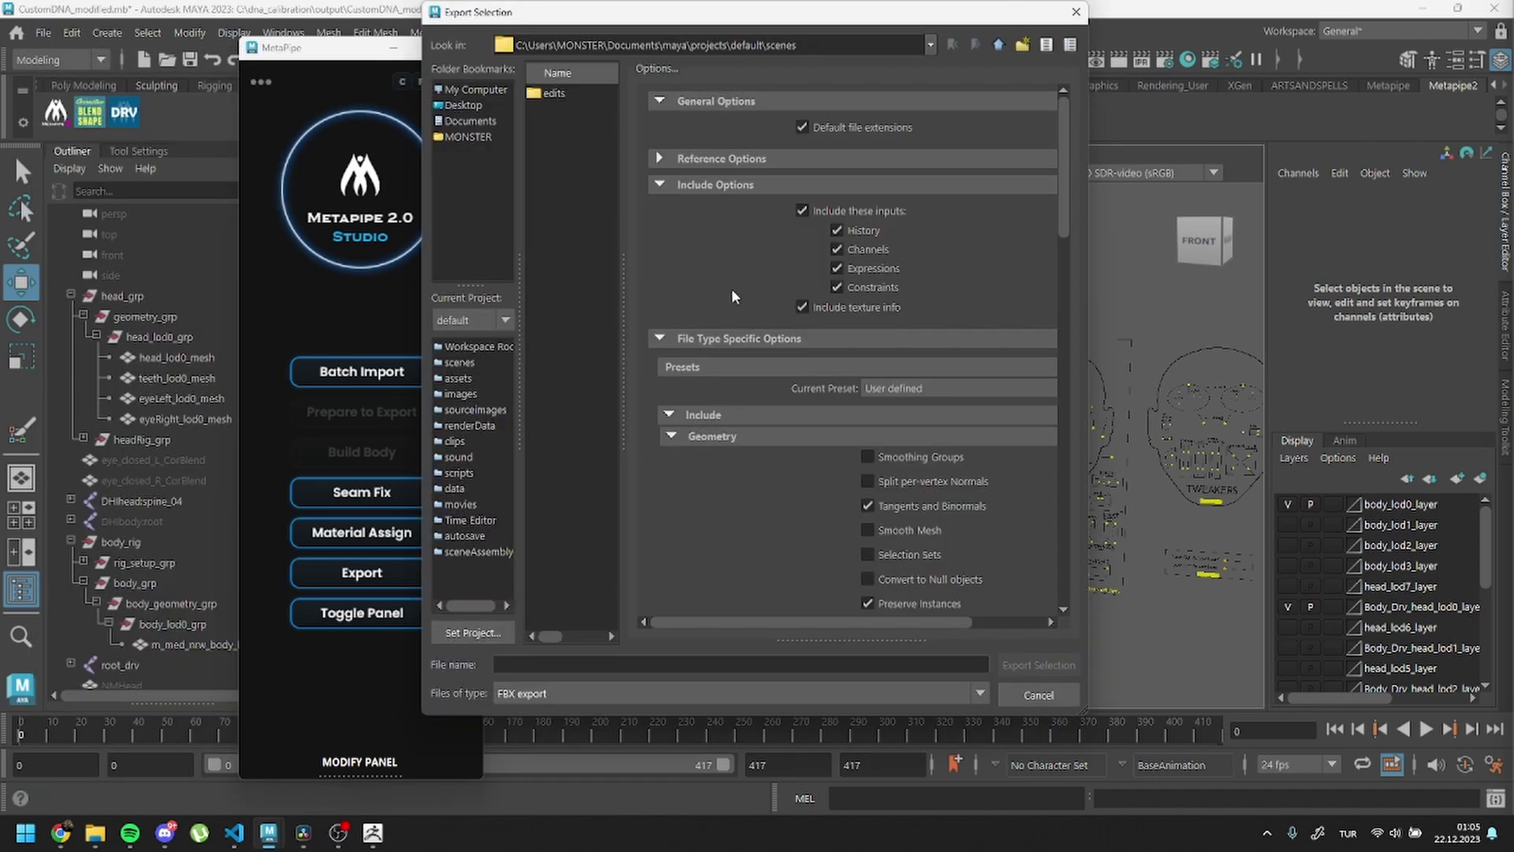
left_click_drag(1067, 175, 1063, 241)
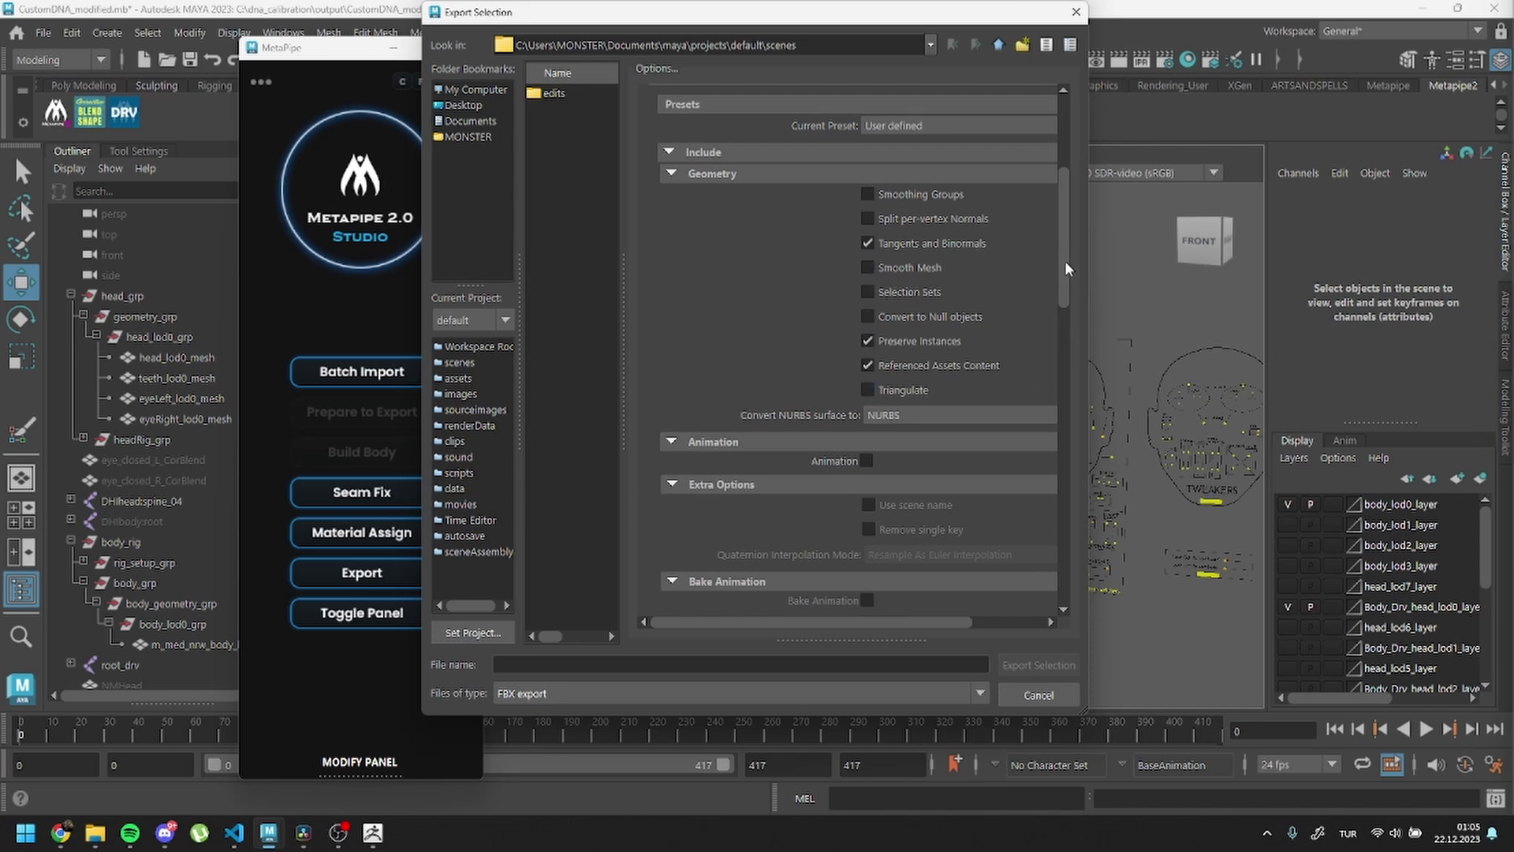
left_click_drag(1065, 263, 1058, 338)
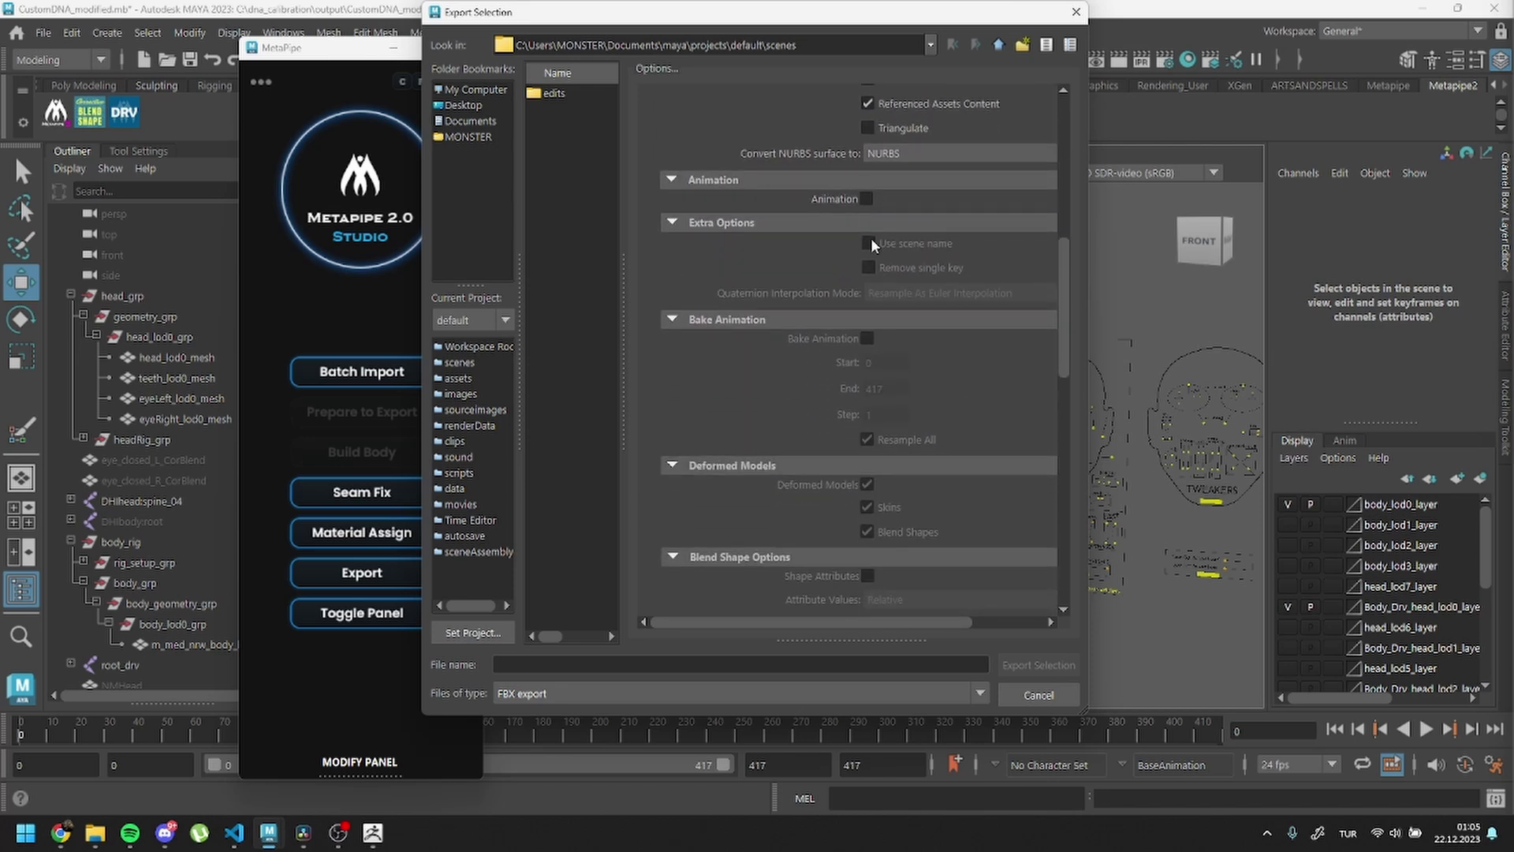
left_click_drag(1062, 263, 1060, 504)
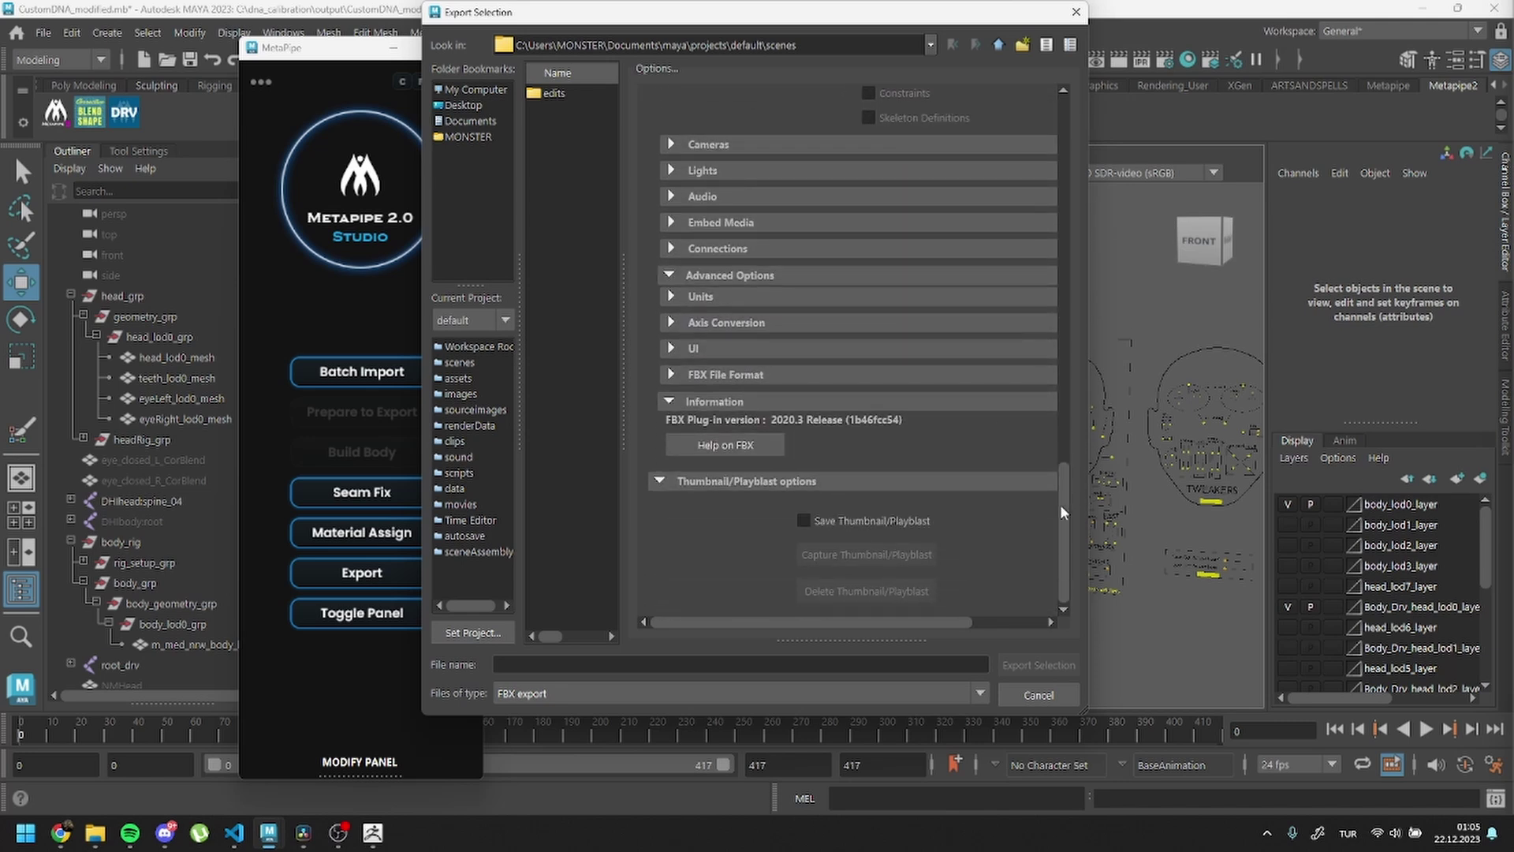
left_click(1037, 696)
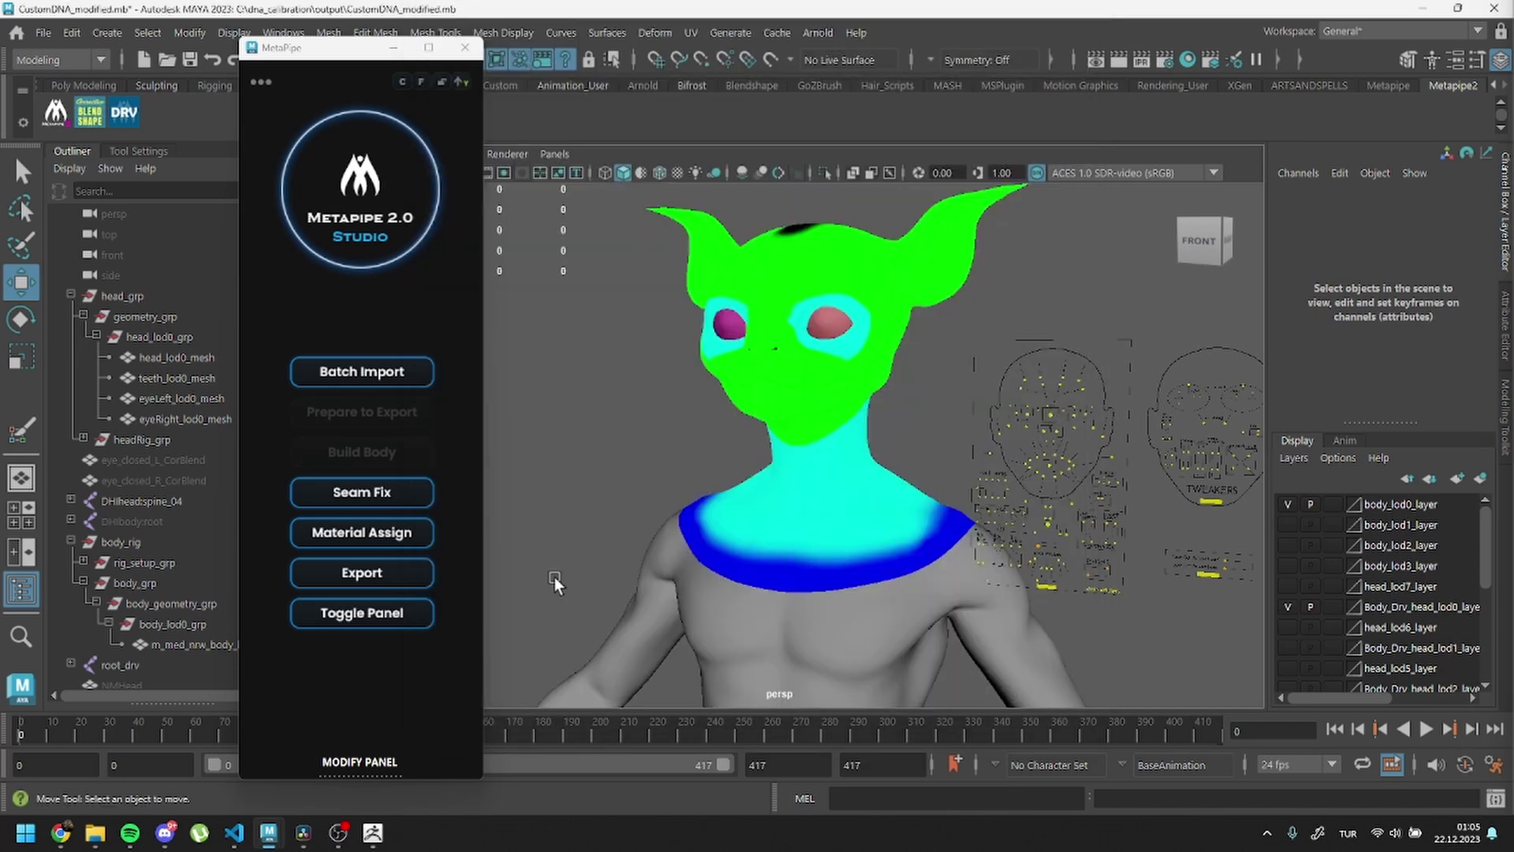
Export the prepared head and body rig with MetaPipe's Export
left_click(421, 581)
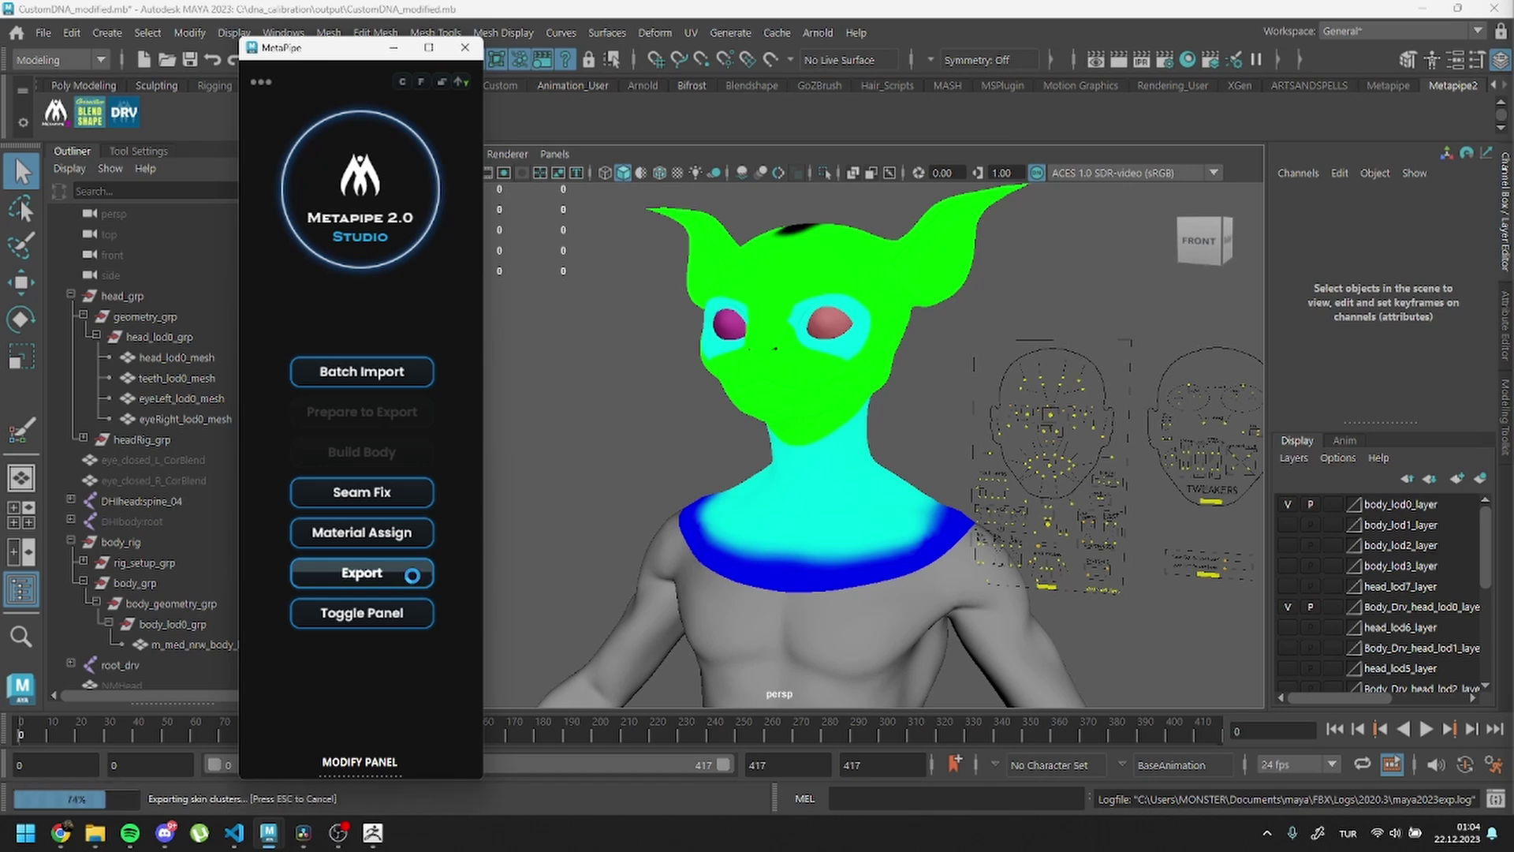